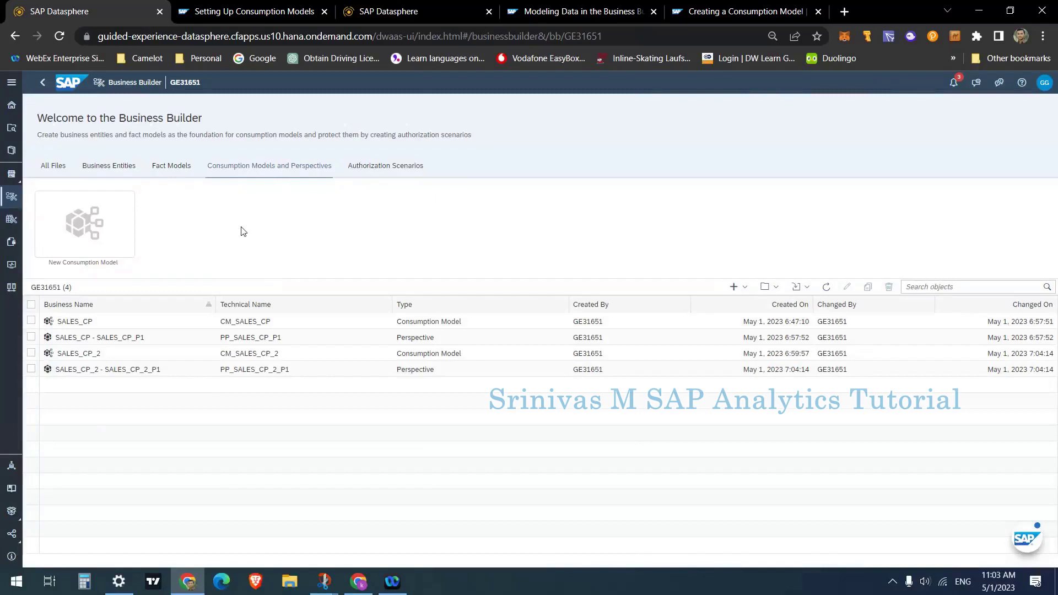
- In the Setting Up Consumption Models lesson, highlight the lines on business entities, fact models and predefined datasets
click(244, 4)
click(492, 282)
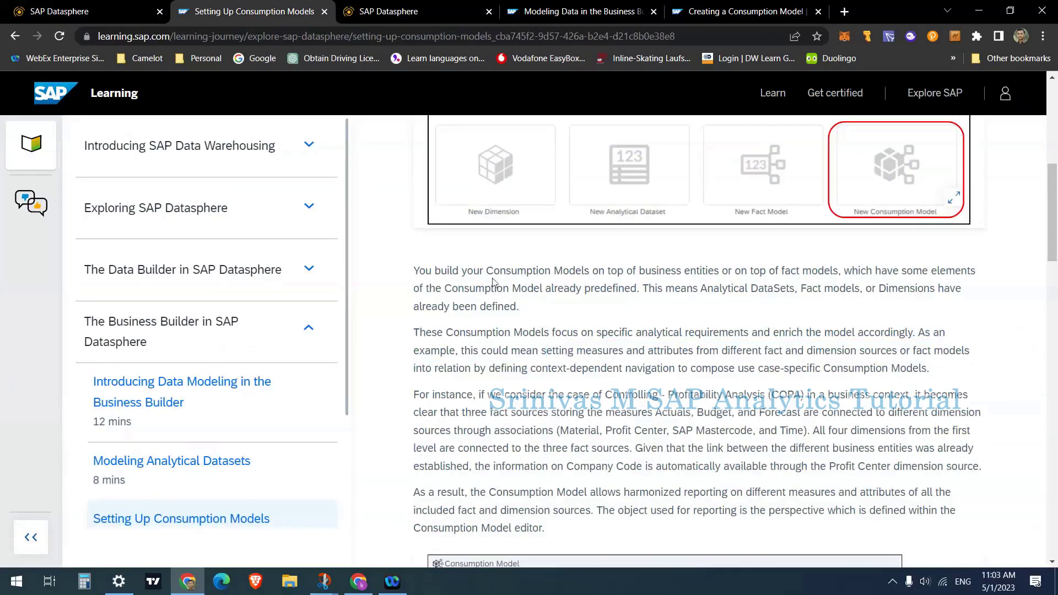
drag(604, 270, 848, 266)
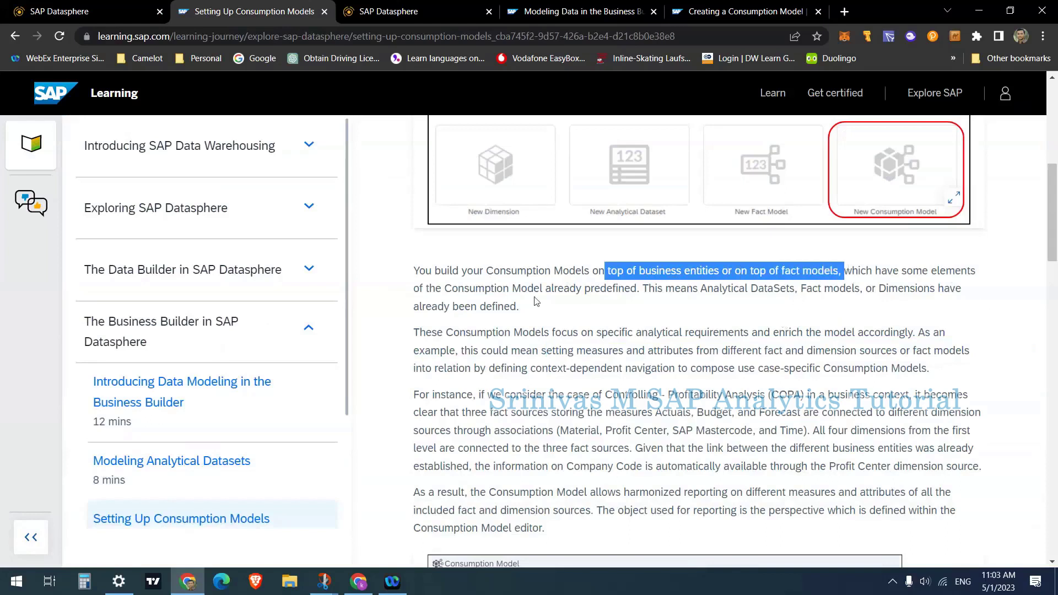
drag(436, 287, 593, 311)
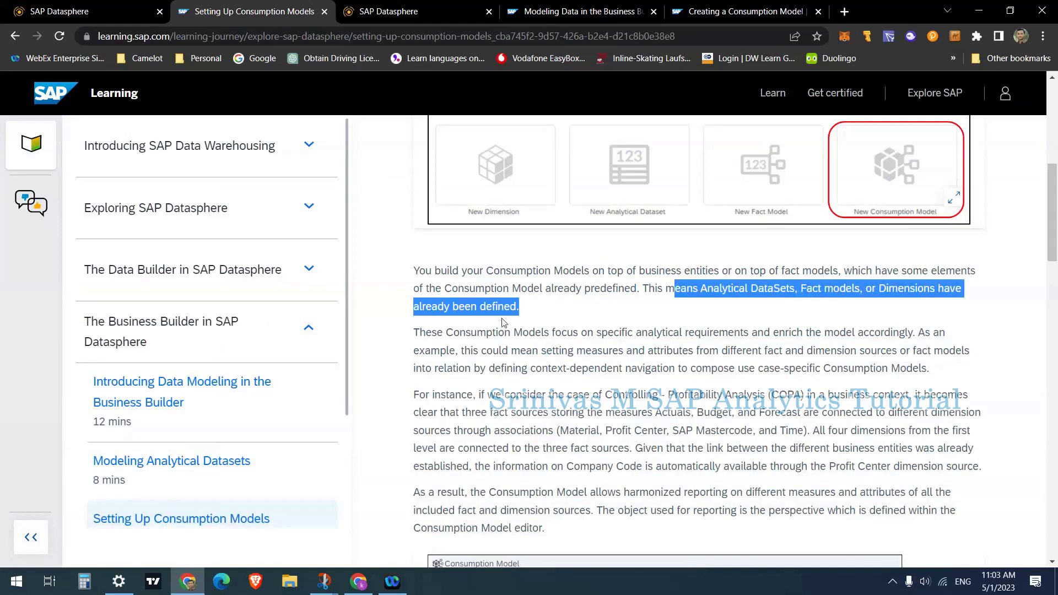
- Highlight the points on focusing on analytical requirements and enriching the model accordingly
click(512, 340)
drag(438, 332, 754, 333)
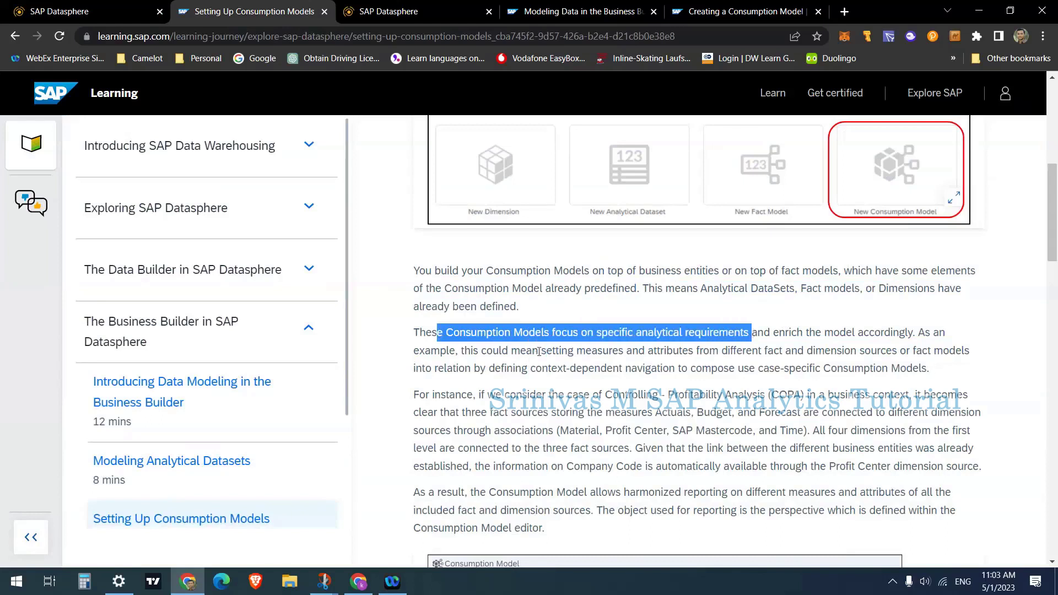
click(616, 333)
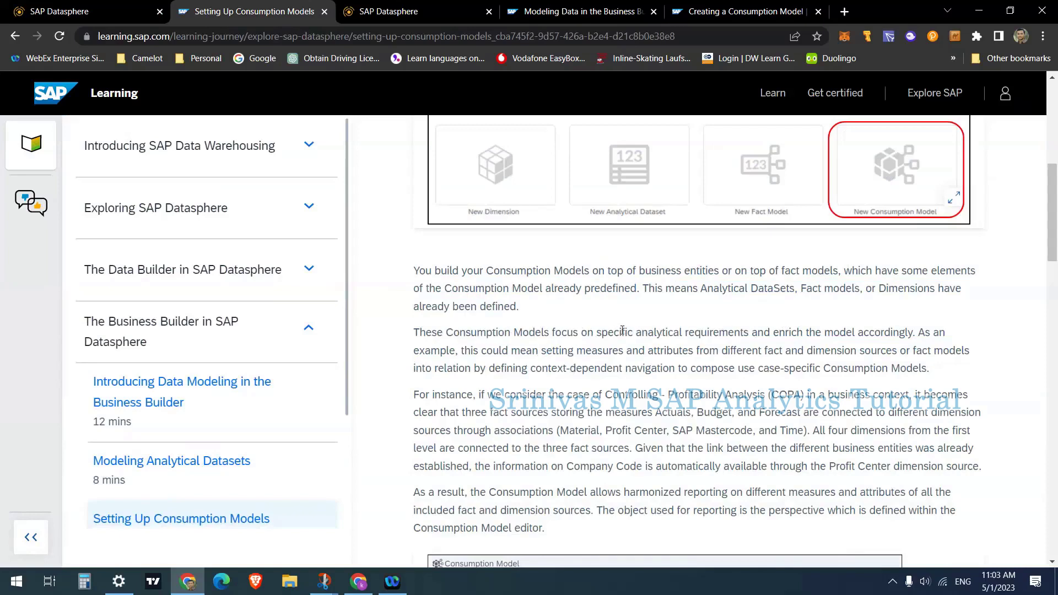
scroll(621, 332, down, 1)
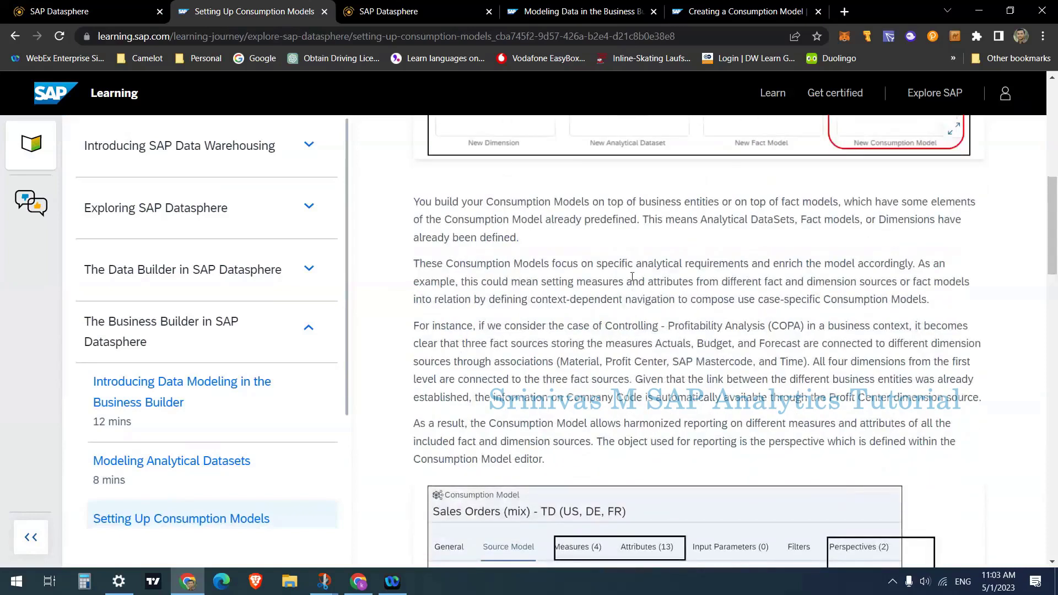
drag(772, 263, 913, 263)
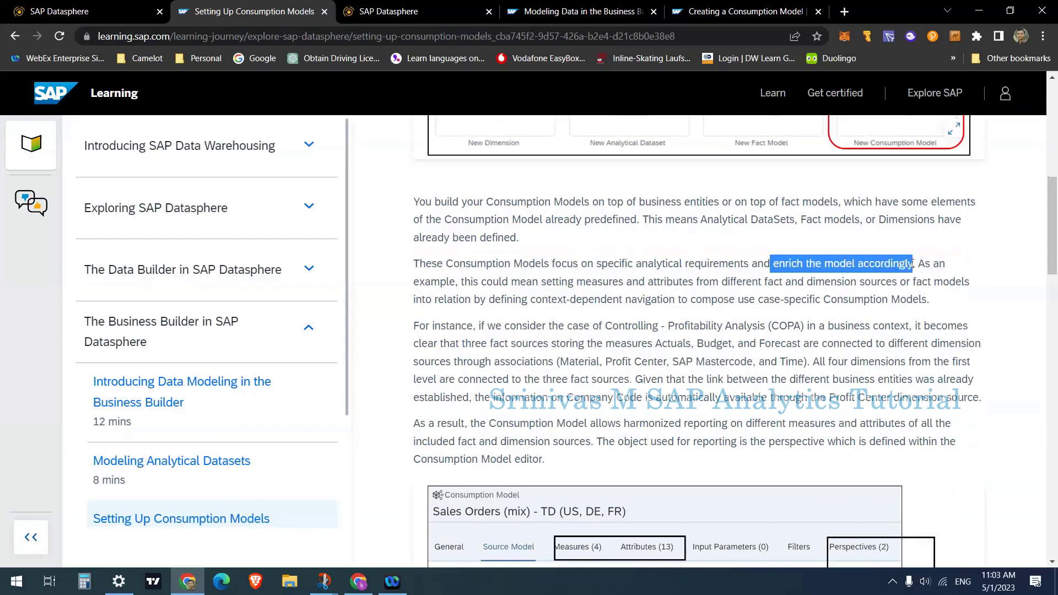
click(766, 274)
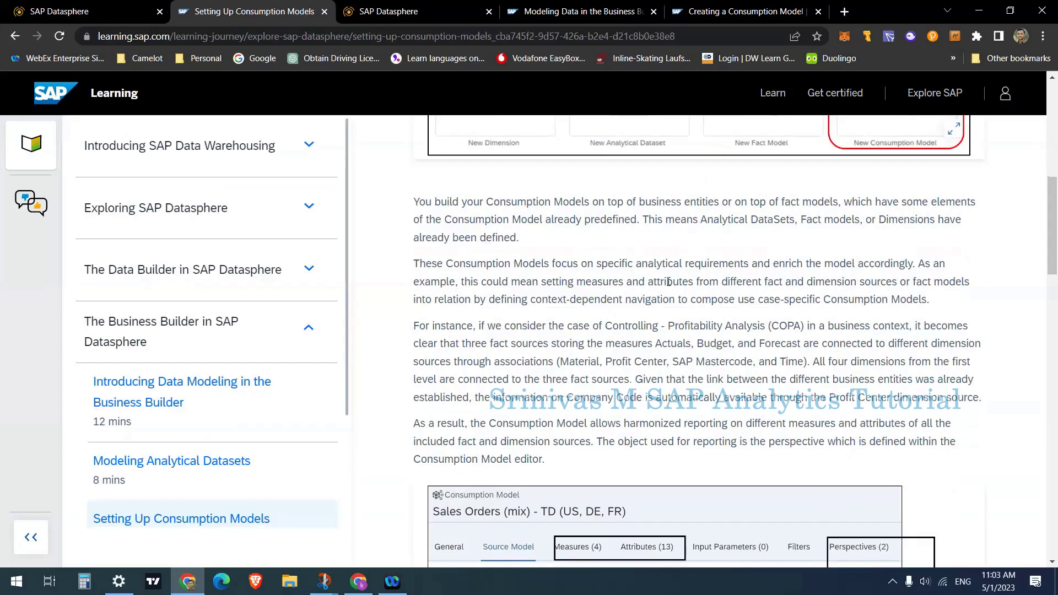
- Start a new consumption model named SALES_CP_3, keeping technical name CM_SALES_CP_3
click(128, 7)
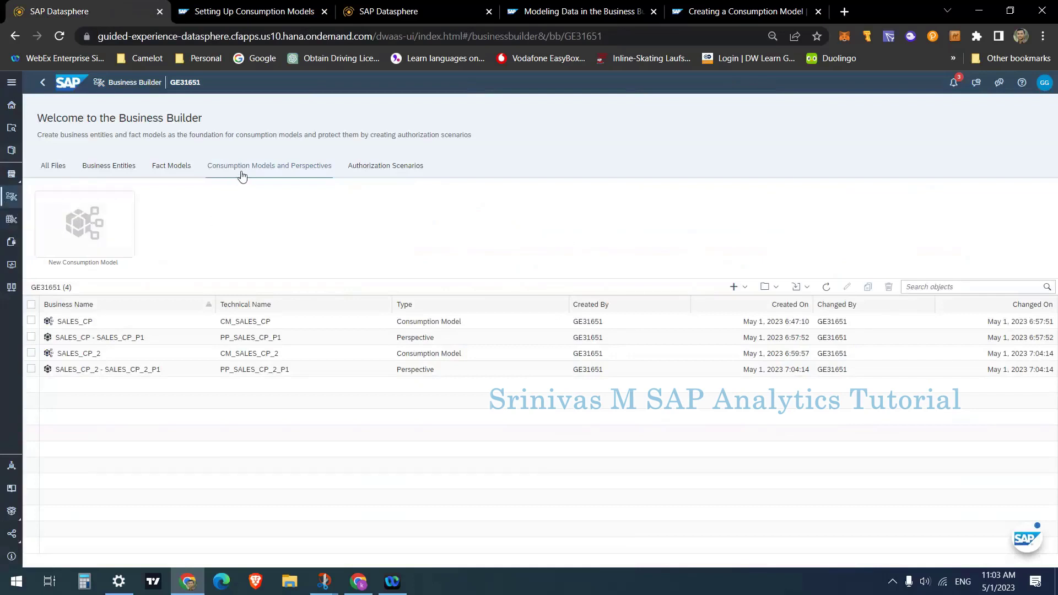
click(88, 228)
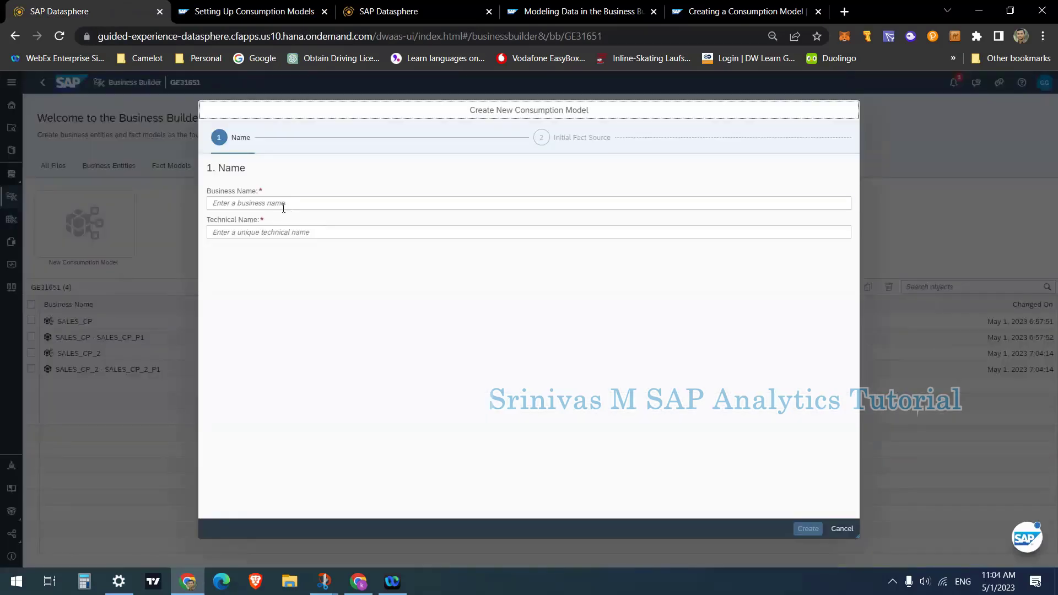
click(283, 207)
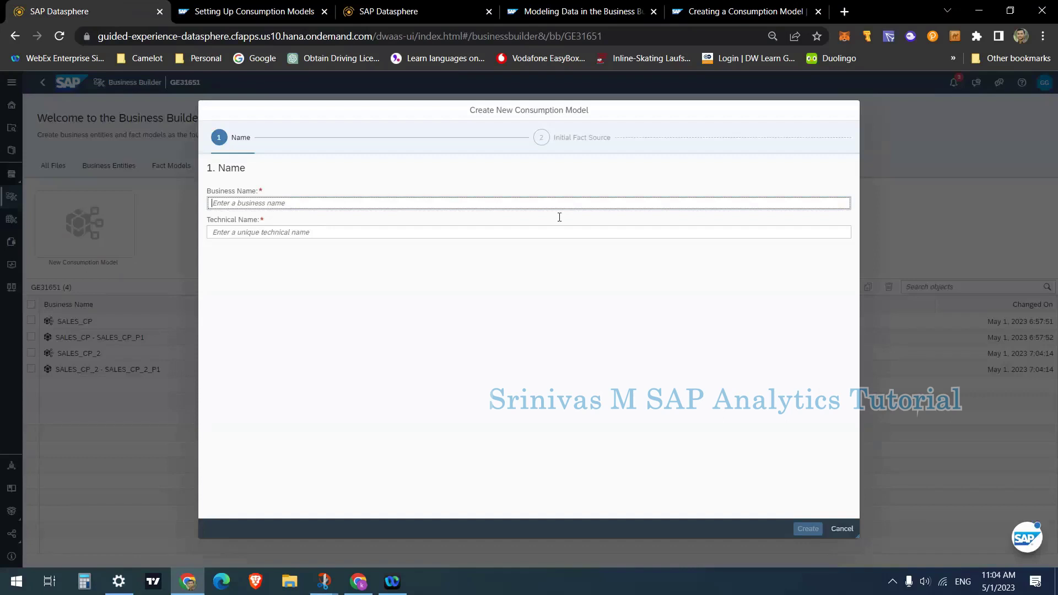
text(SALES_)
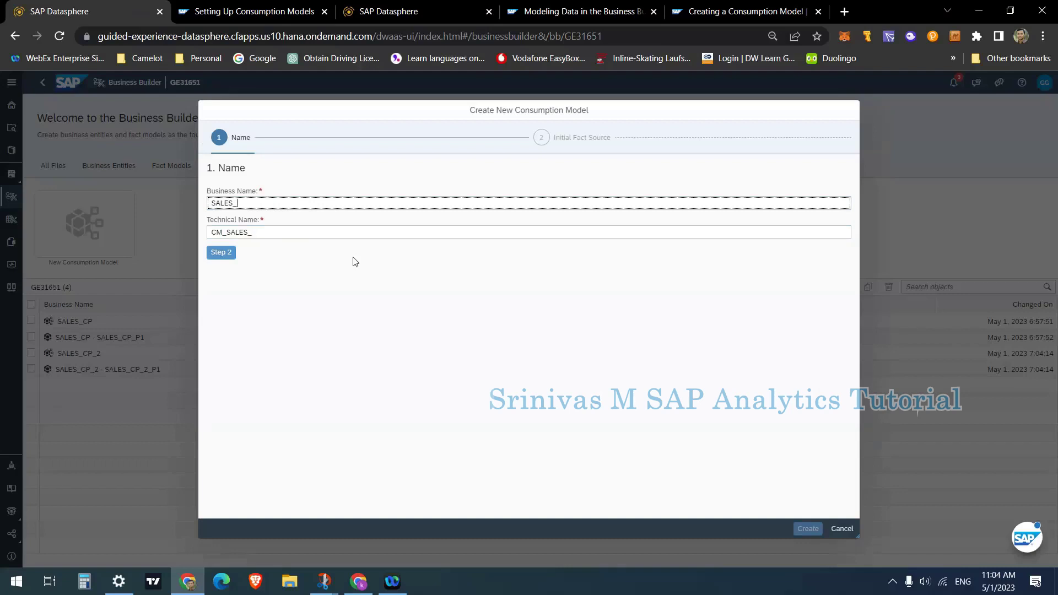
text(CP_3)
drag(226, 232, 208, 235)
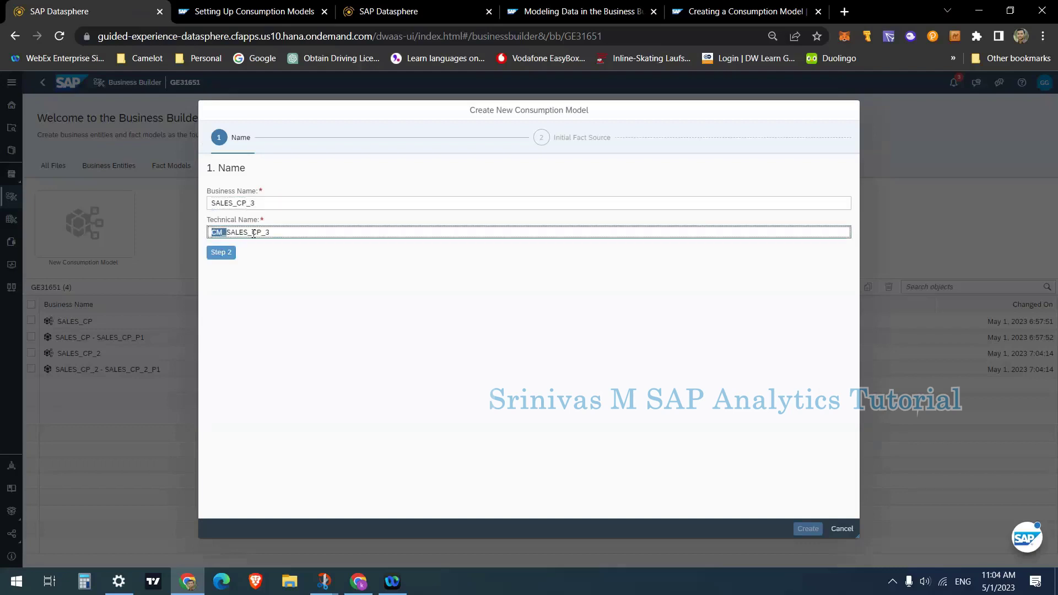
click(288, 232)
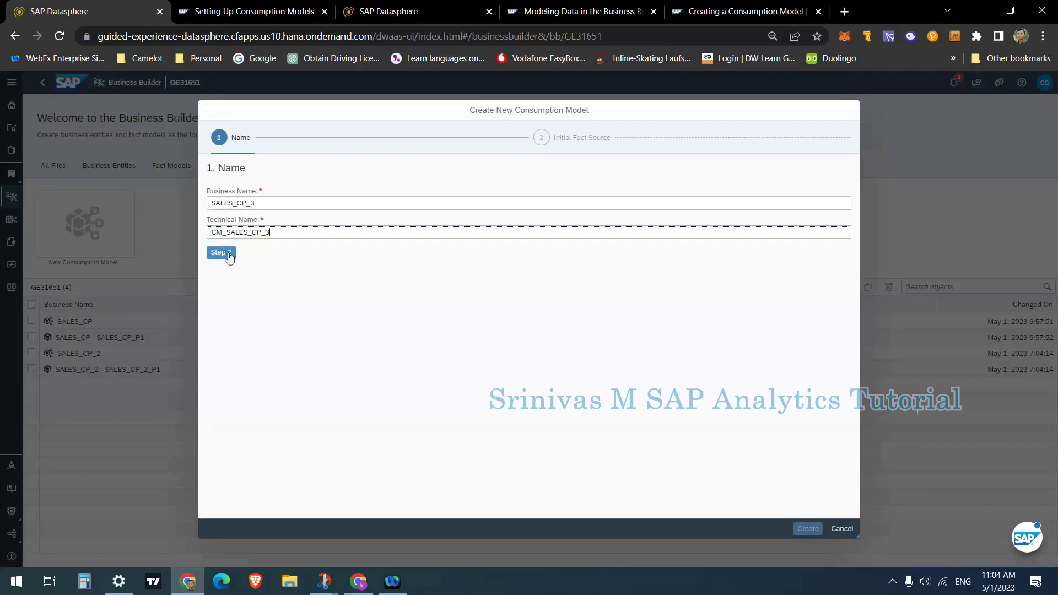
- Choose SALES_DATA_AD_2 as the initial fact source and continue to the alias step
click(228, 254)
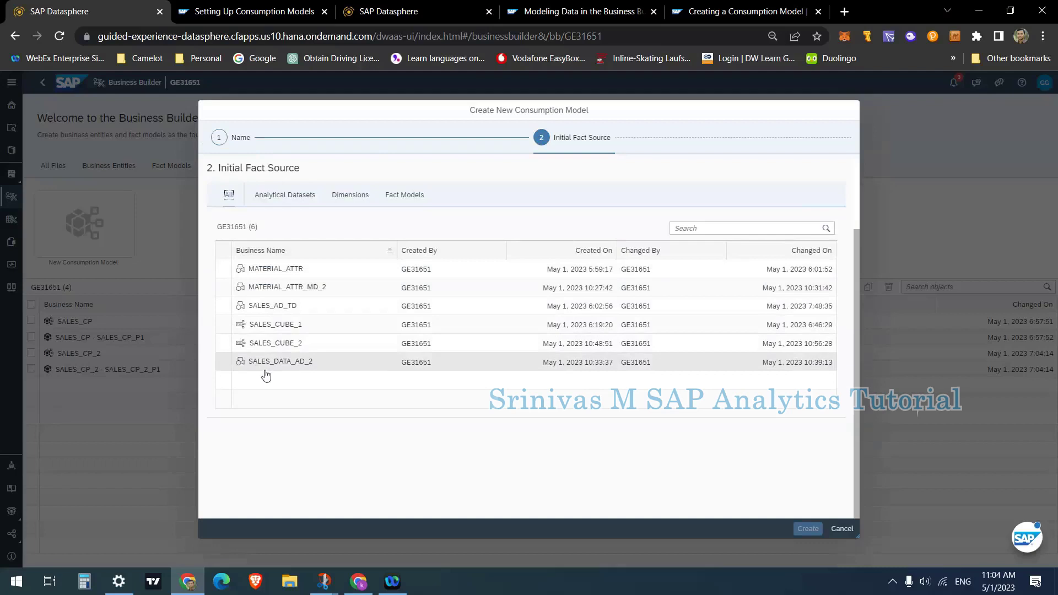
click(287, 368)
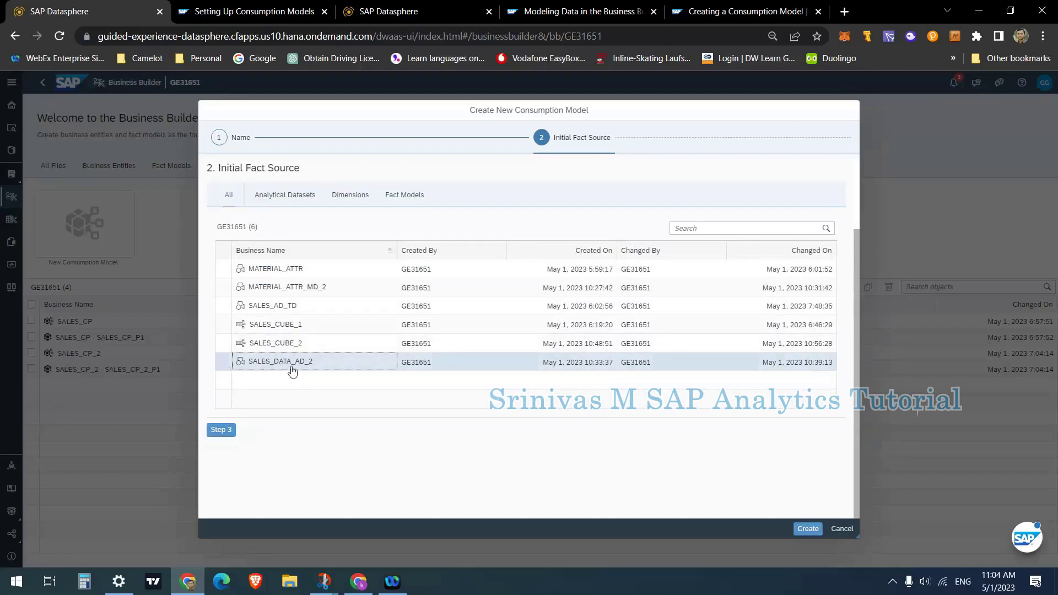
click(225, 431)
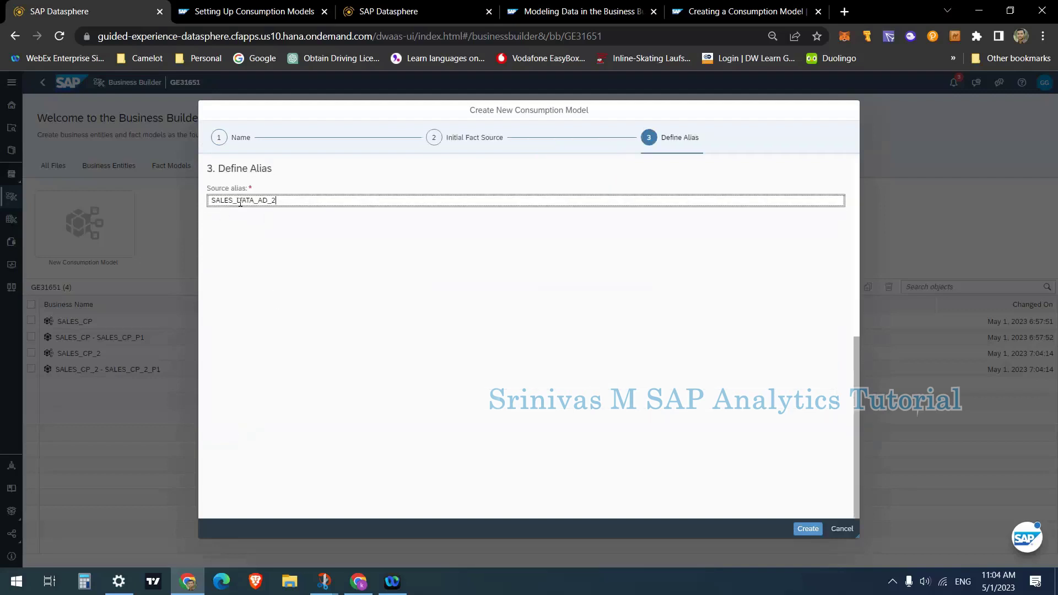
- Create the SALES_CP_3 model and pick MATERIAL_ATTR_MD_2 as a new dimension source
click(808, 528)
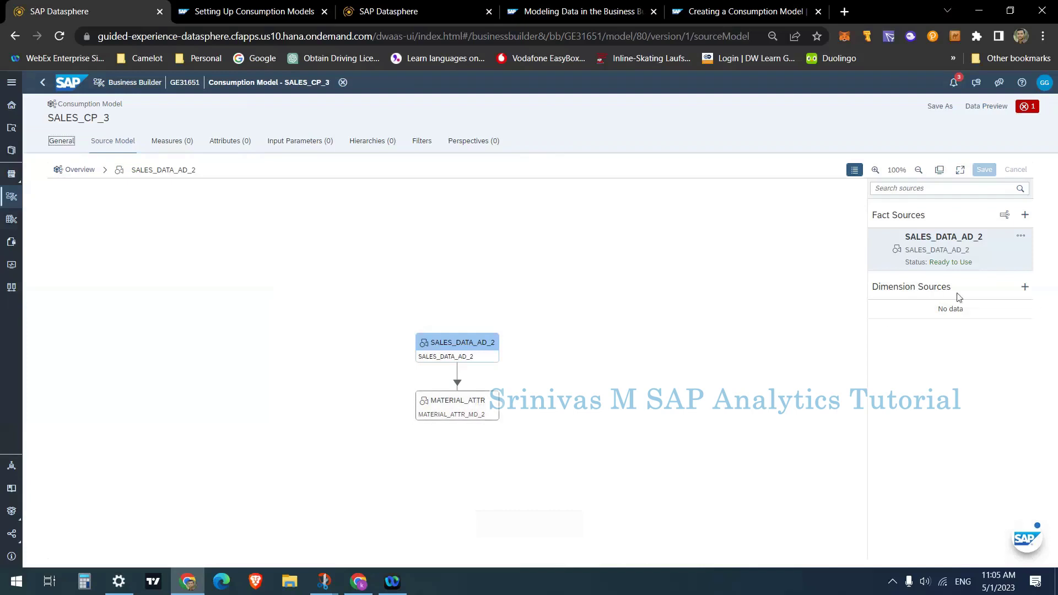
click(1026, 289)
click(277, 213)
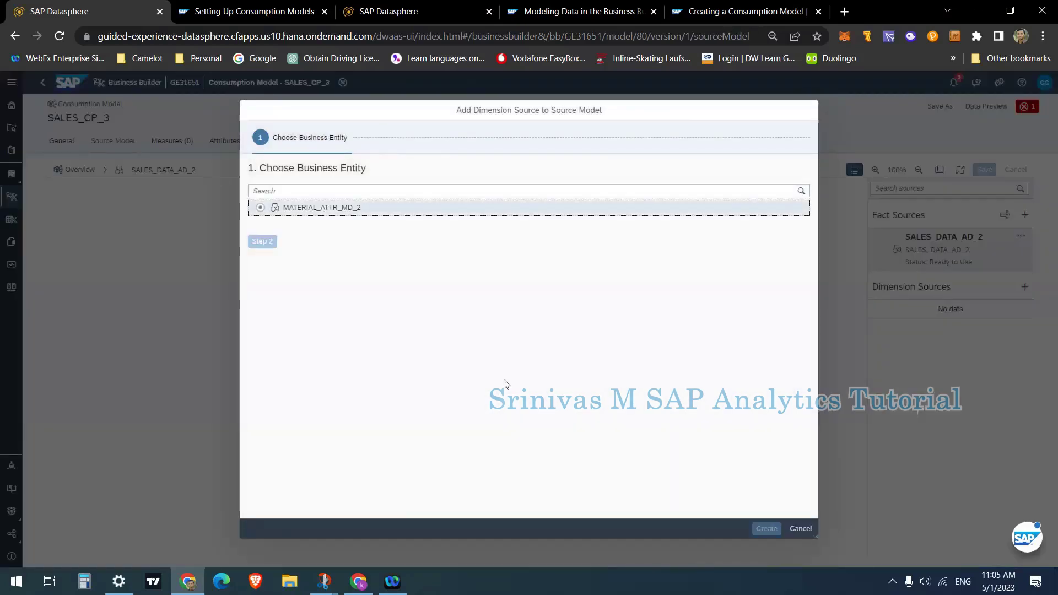
click(260, 230)
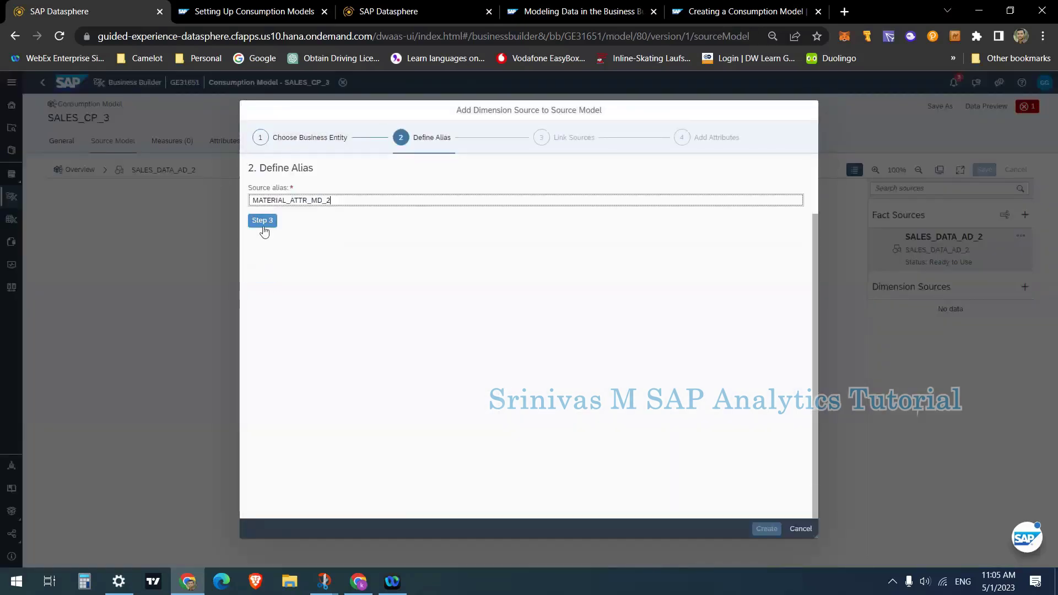
click(263, 220)
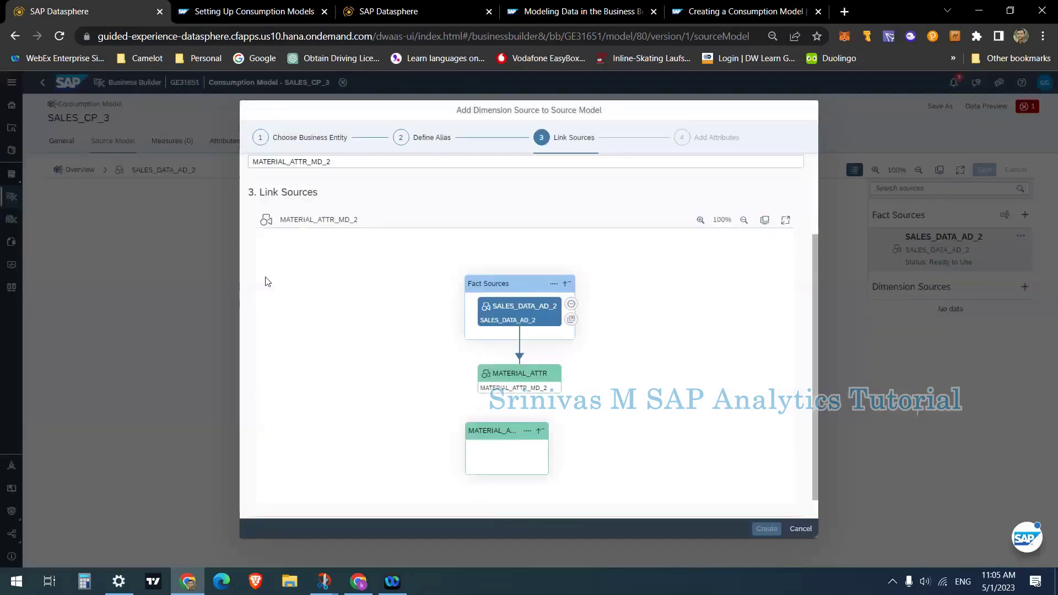
- Link it via the MATERIAL_ATTR association and add attributes MAT_GRP, MAT_TYPE and WEIGHT
click(541, 354)
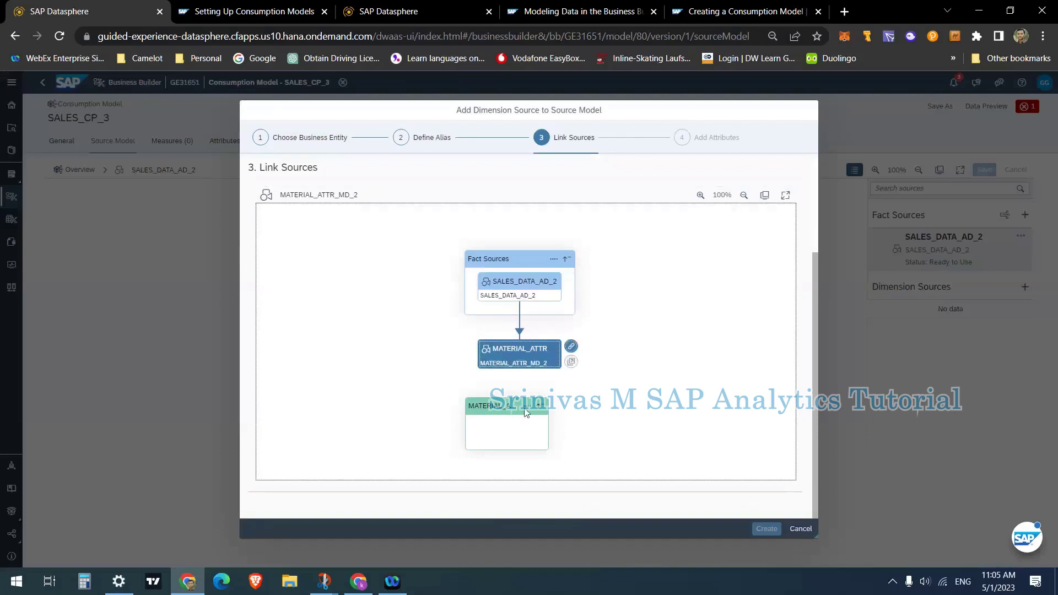
click(262, 506)
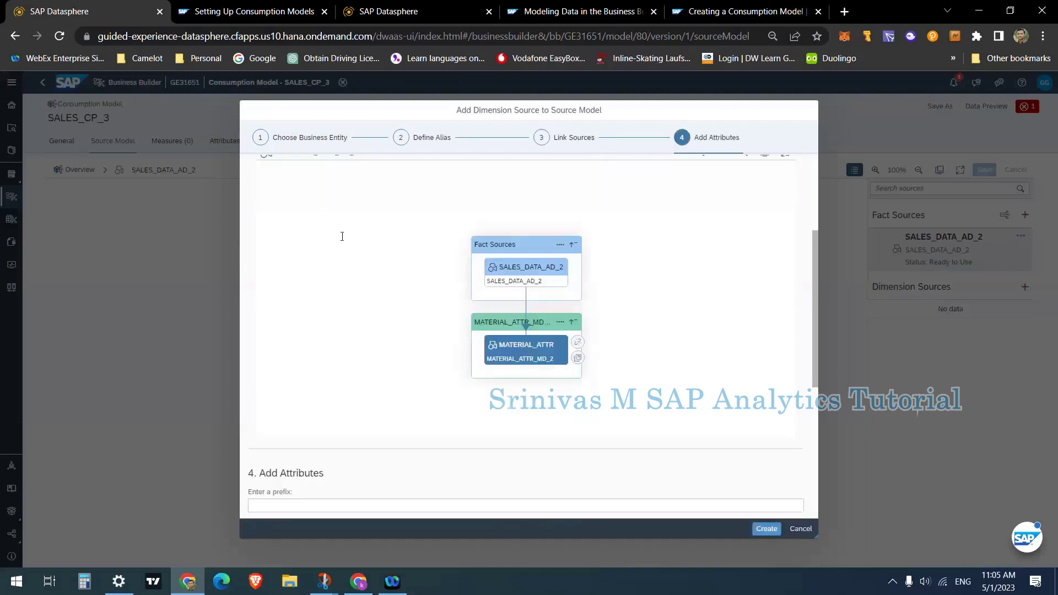
click(256, 269)
click(256, 286)
click(255, 321)
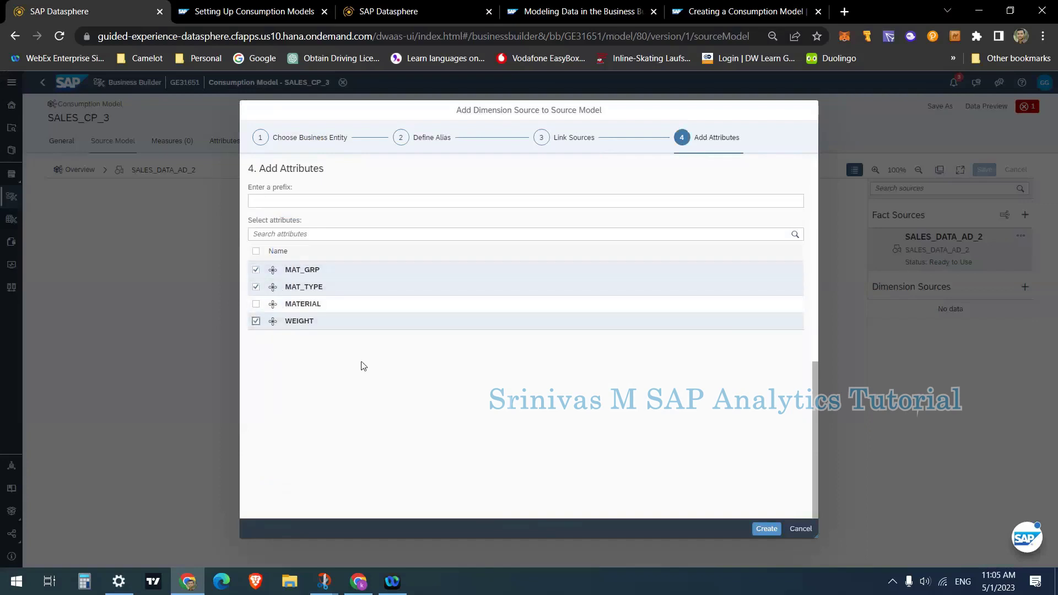
click(767, 529)
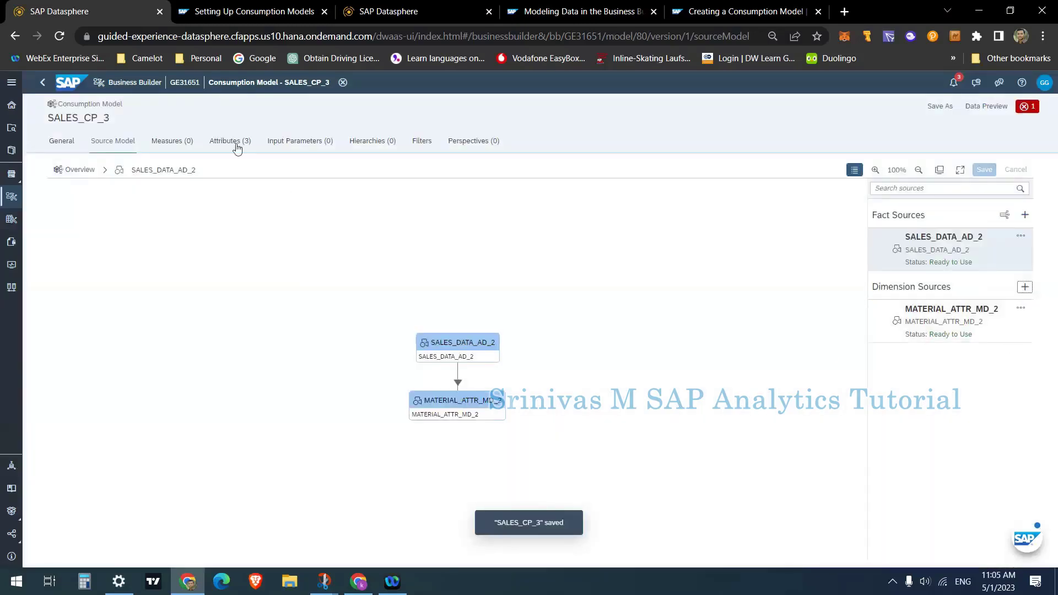
- Add the QUANTITY measure from the fact source to SALES_CP_3
click(230, 142)
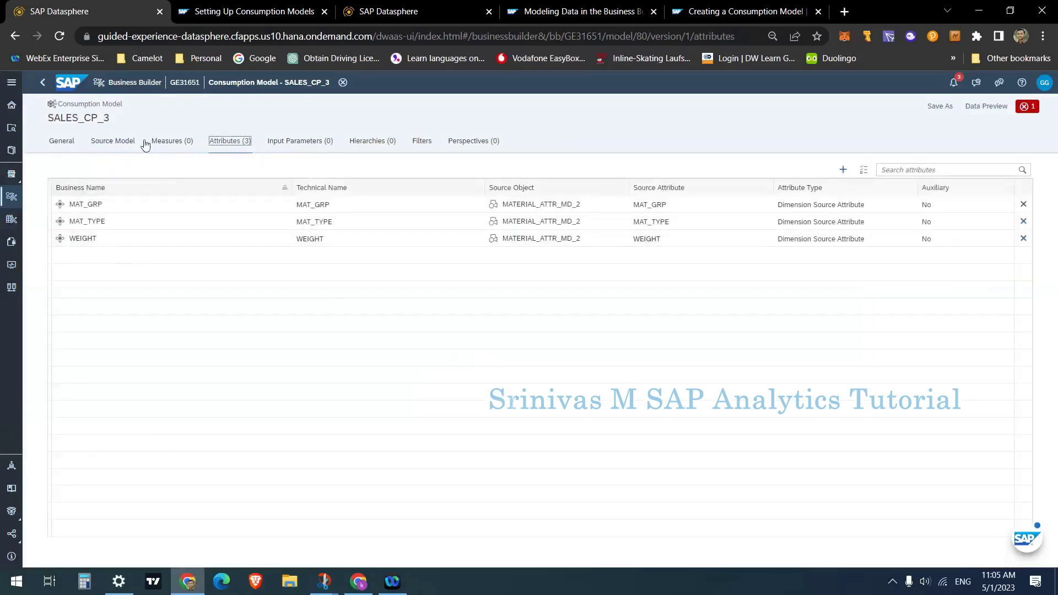
click(181, 141)
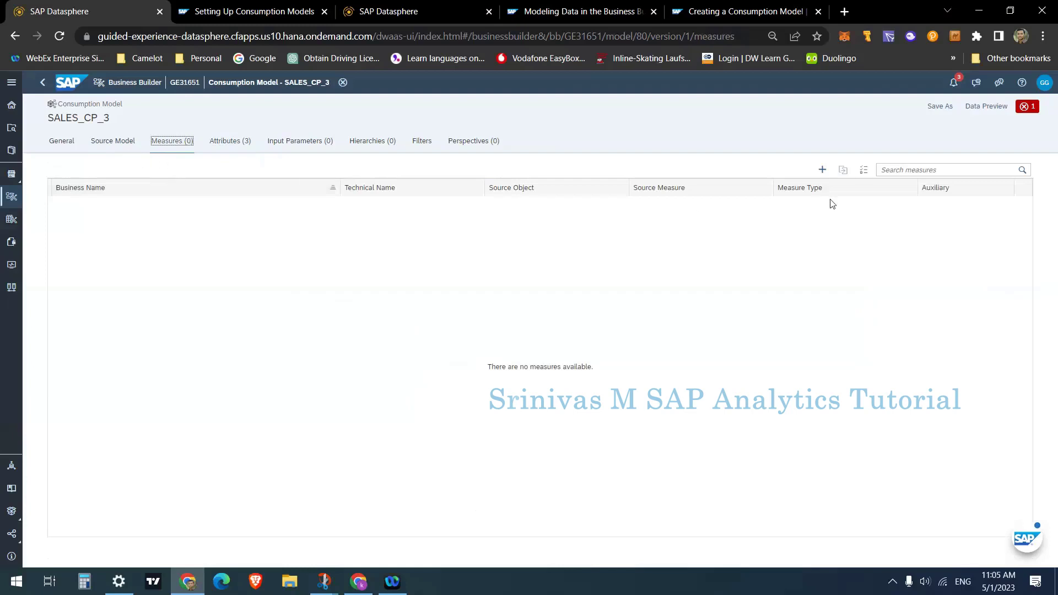
click(862, 174)
click(481, 330)
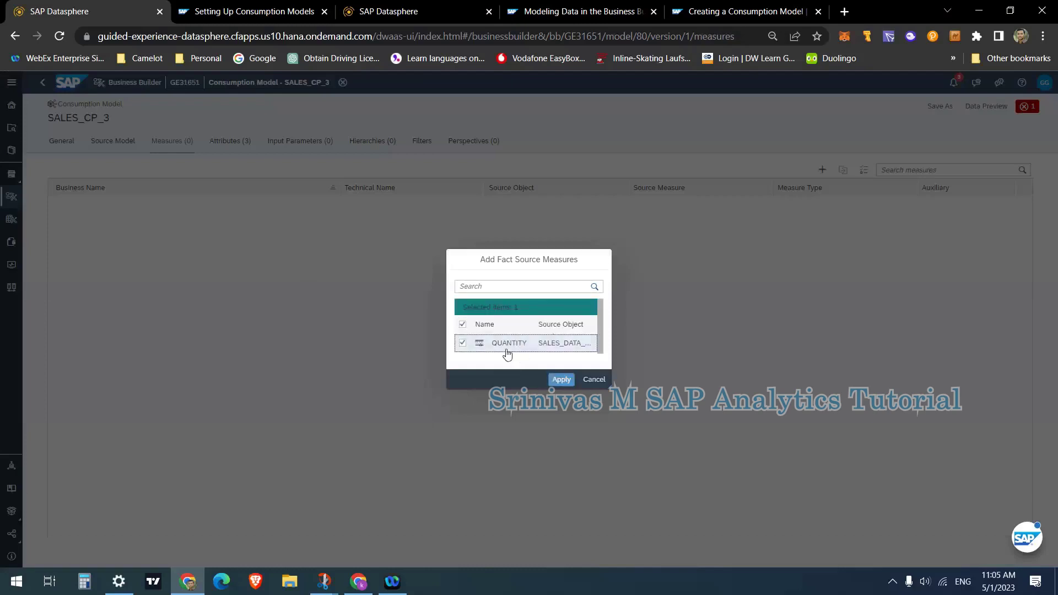
click(567, 383)
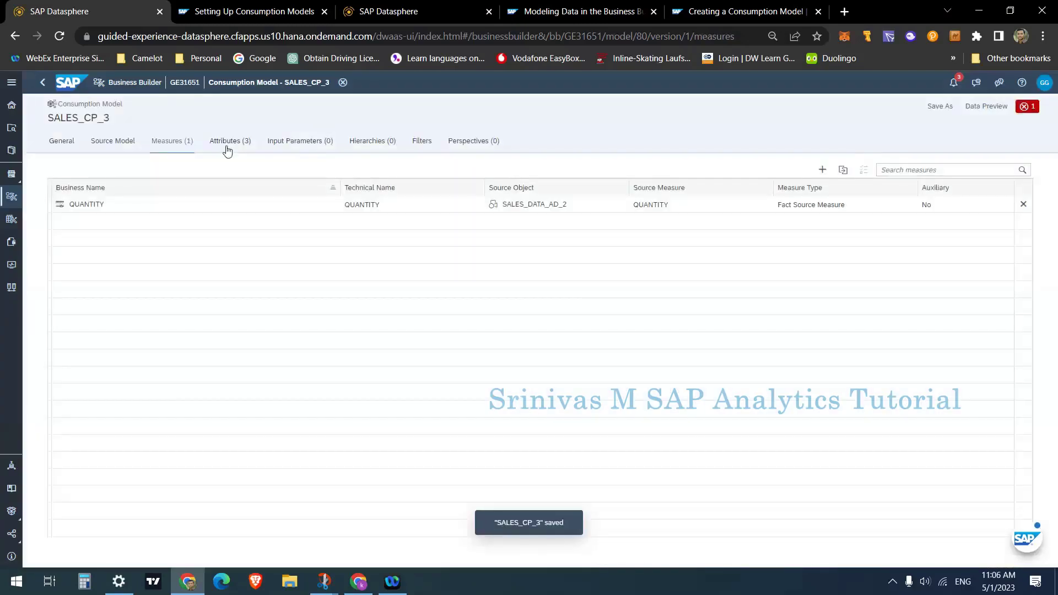
- Add all five source attributes, including CREATED_ON, DOC_NUM, MATERIAL and UNIT
click(227, 149)
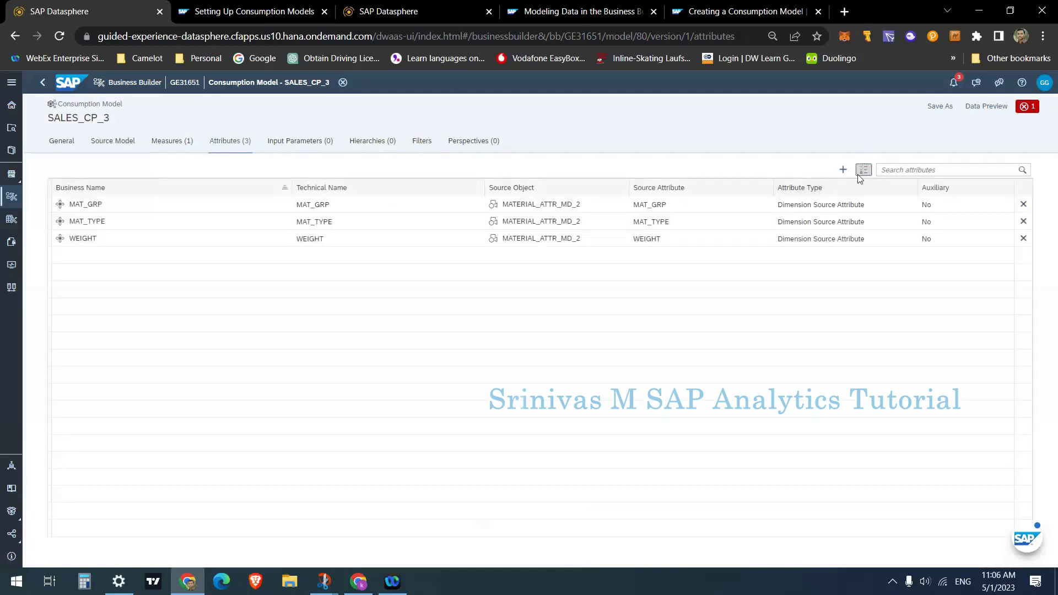
click(864, 170)
click(421, 234)
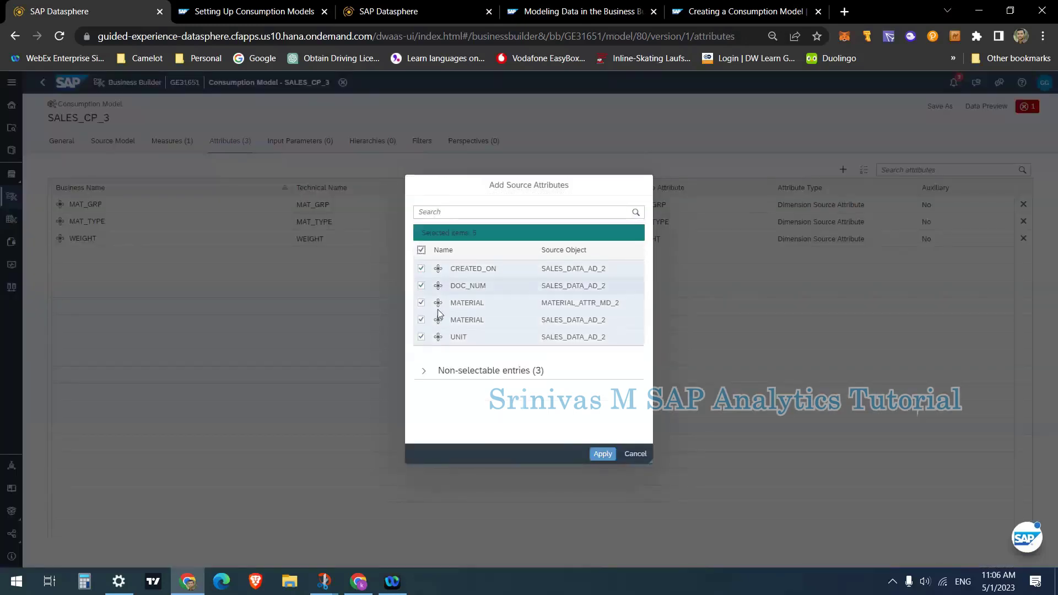
click(603, 453)
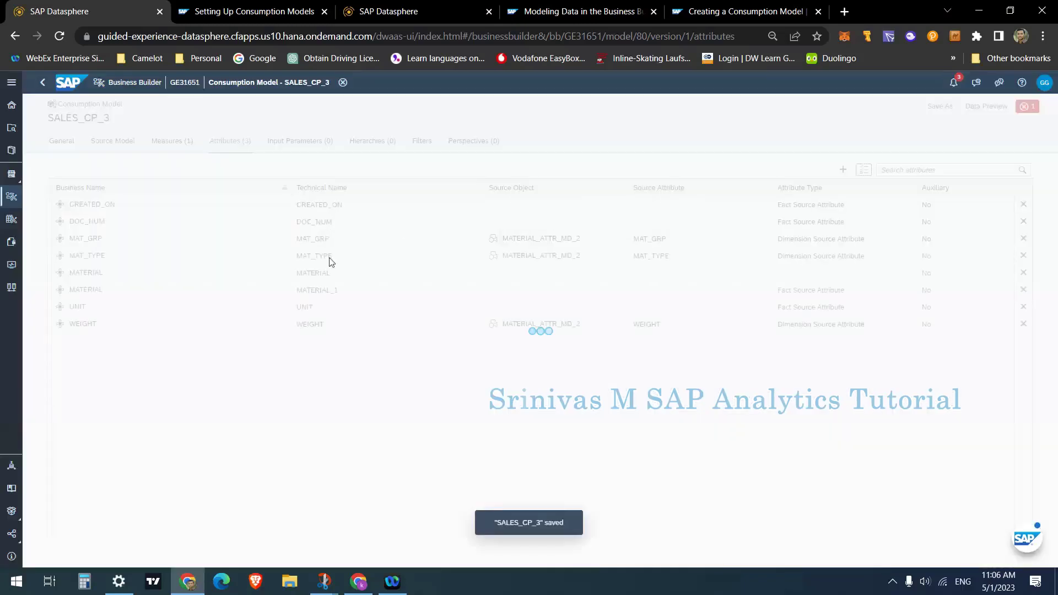
click(841, 173)
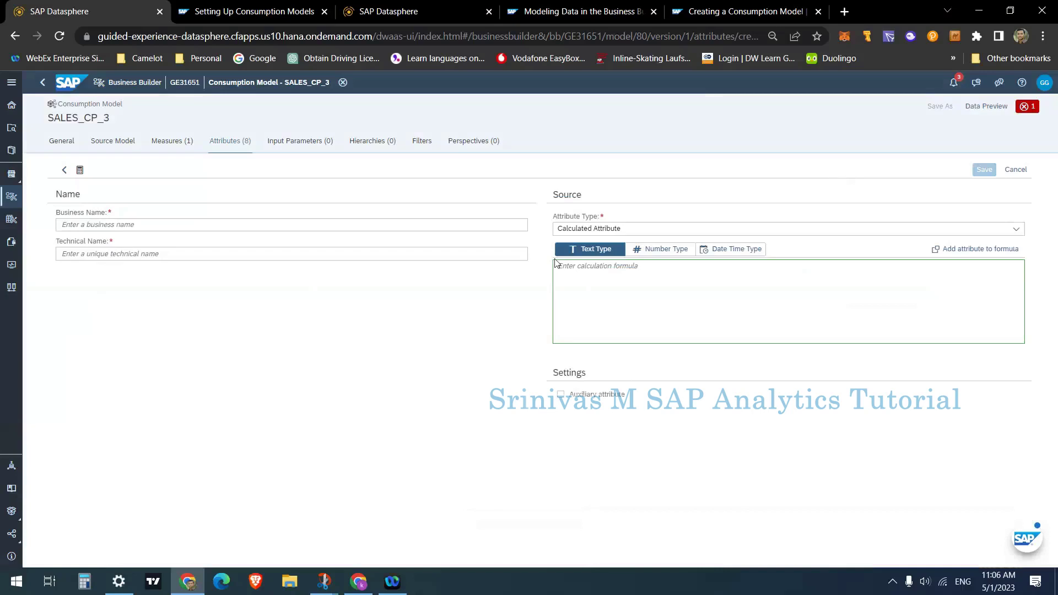
- Name the new attribute CALMONTH and keep its type as calculated
click(230, 227)
text(CALMONTH)
click(163, 251)
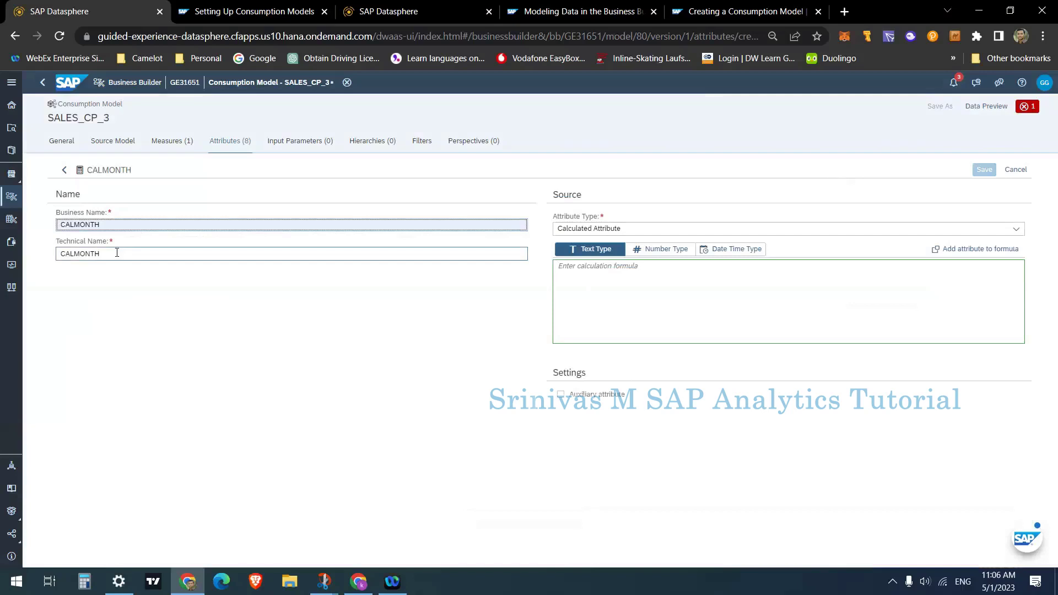
click(602, 229)
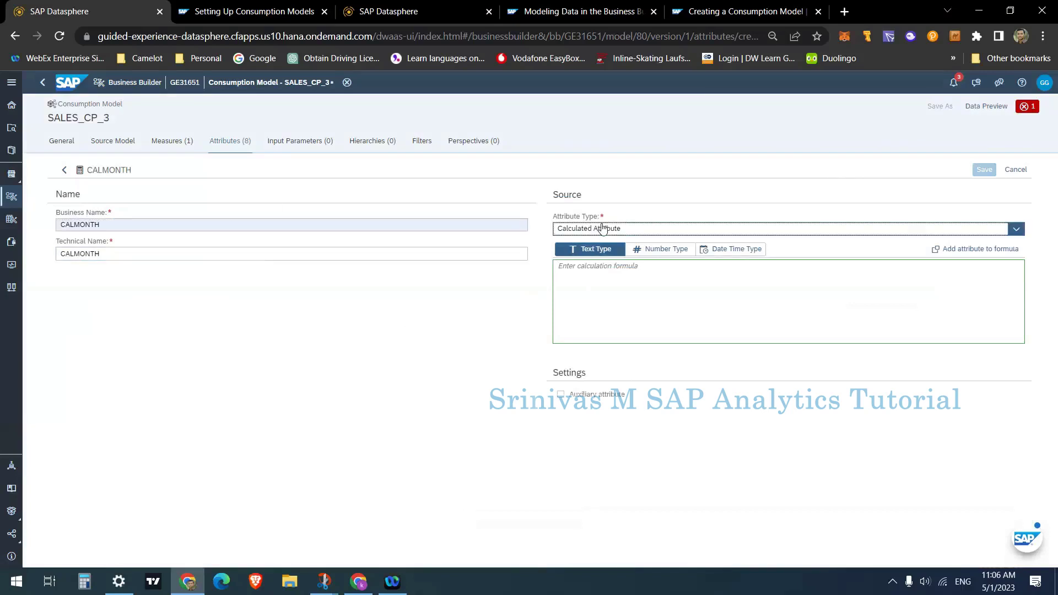
click(621, 297)
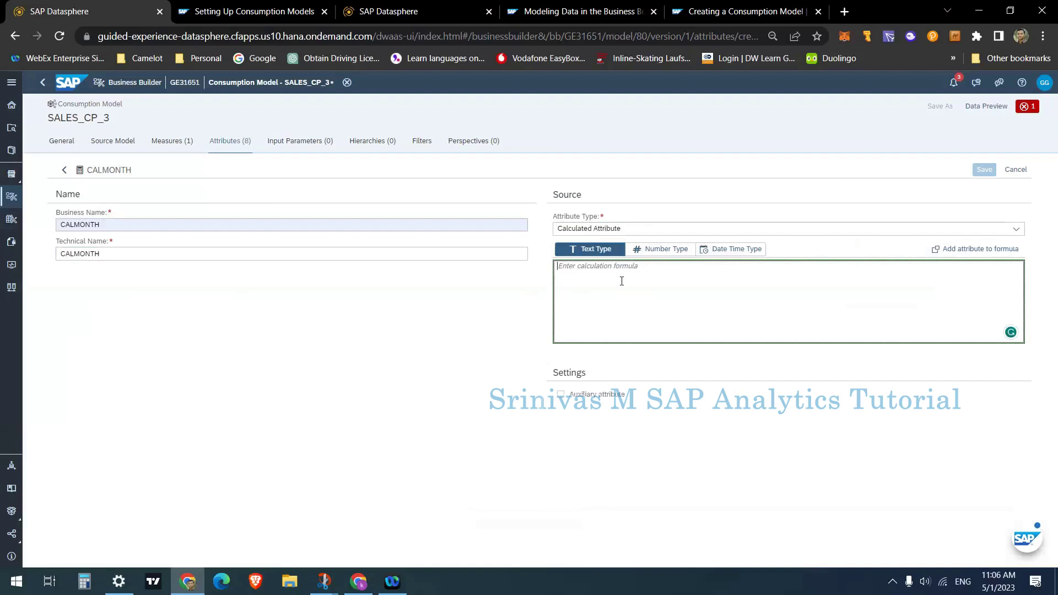
- Enter the formula LEFT(TO_NVARCHAR("CREATED_ON",'YYYYMMDD'),6) and save the CALMONTH attribute
text(to)
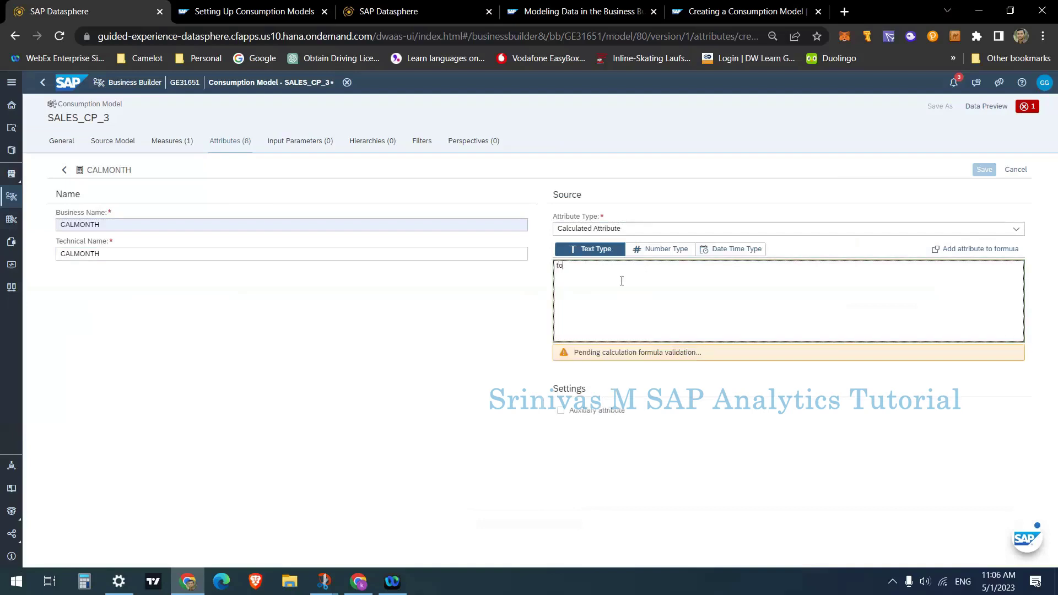
key(BackSpace)
key(BackSpace)
text(T)
click(961, 249)
click(496, 273)
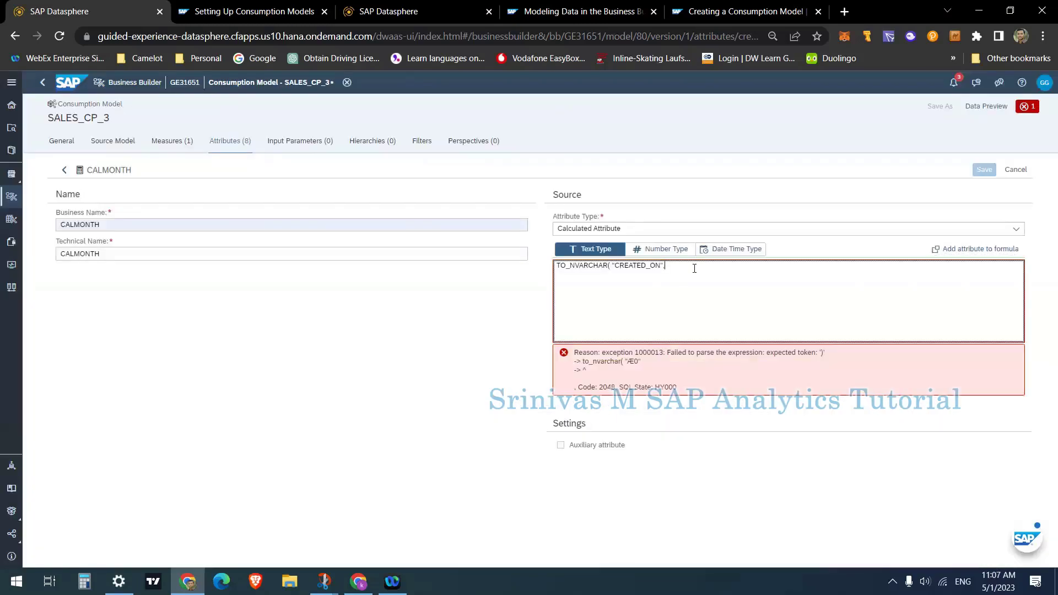
text(,'YYYYMMDD)
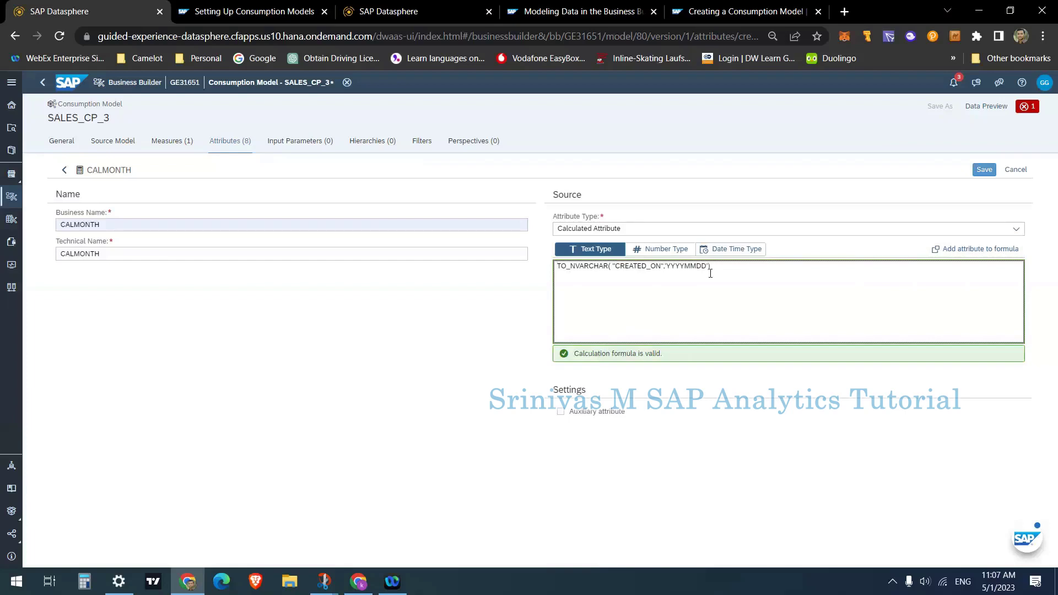
text(LEFT()
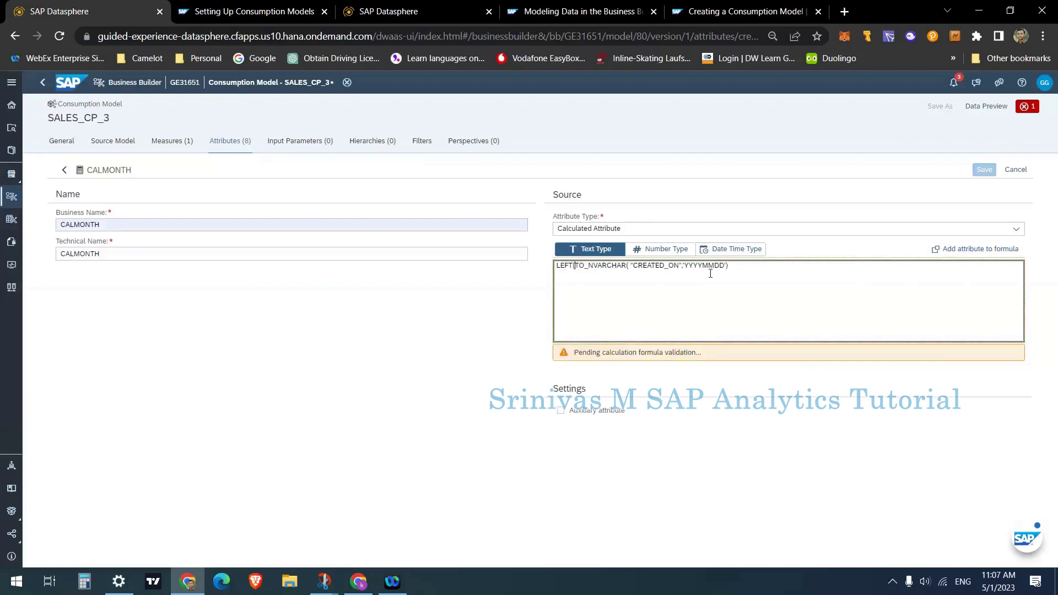
text(,6)
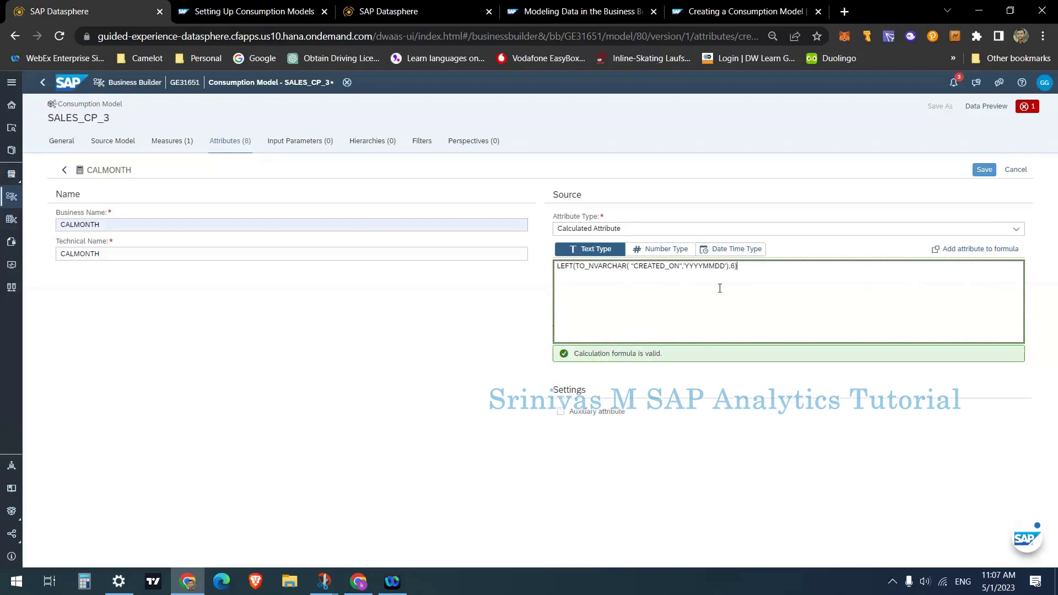
mouse_move(704, 272)
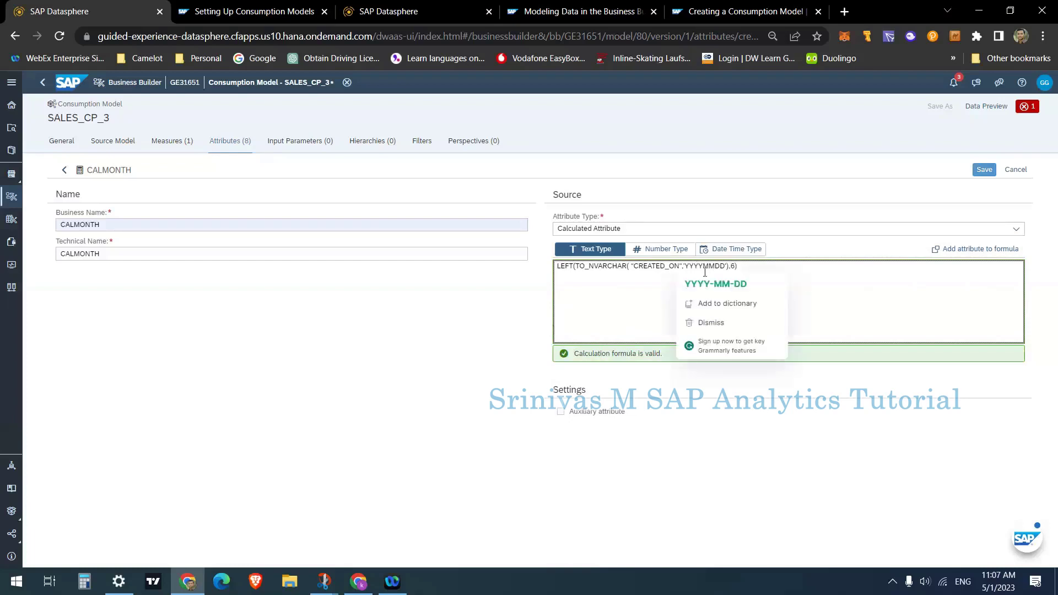
click(432, 315)
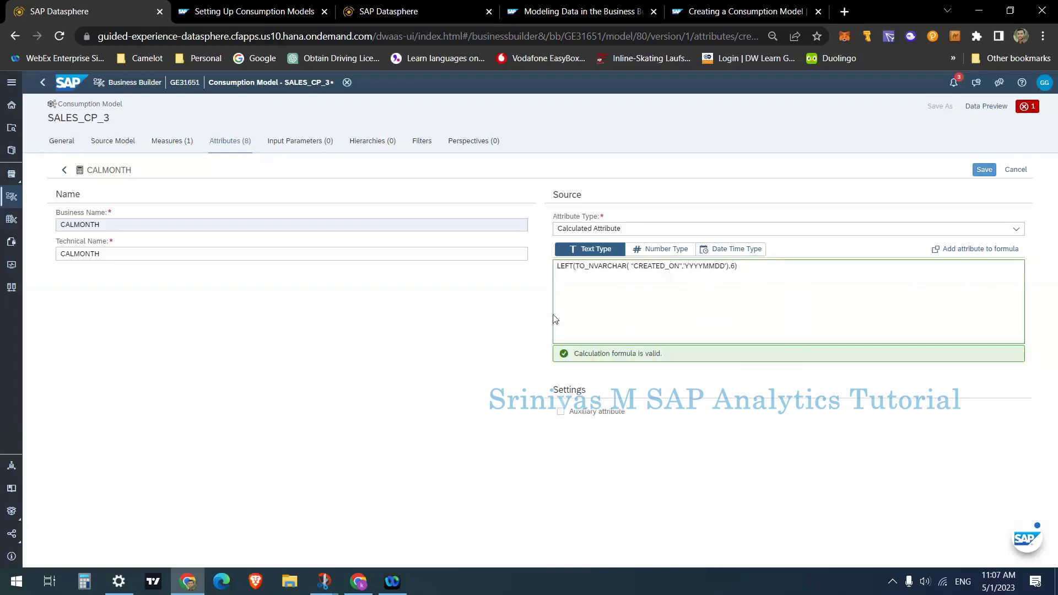
click(991, 174)
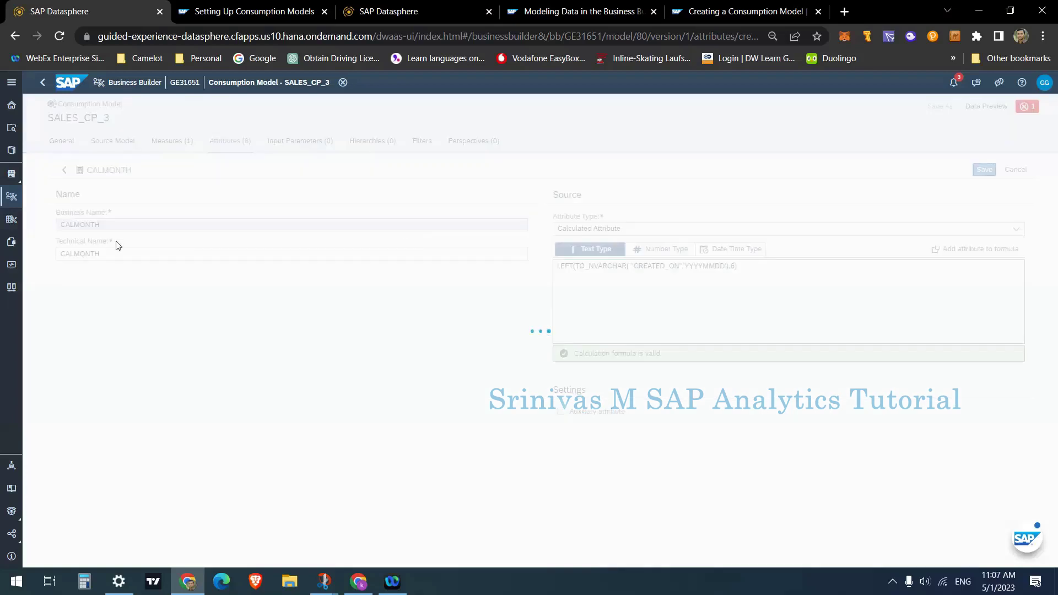
click(64, 170)
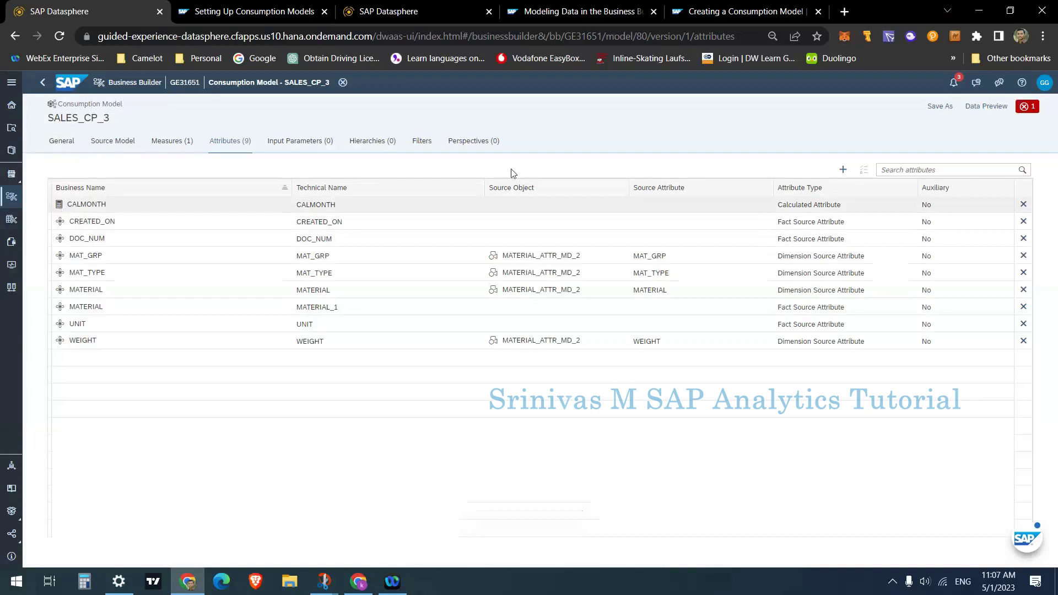
- Create a new measure of type Calculated Measure and browse its operators and functions
click(155, 145)
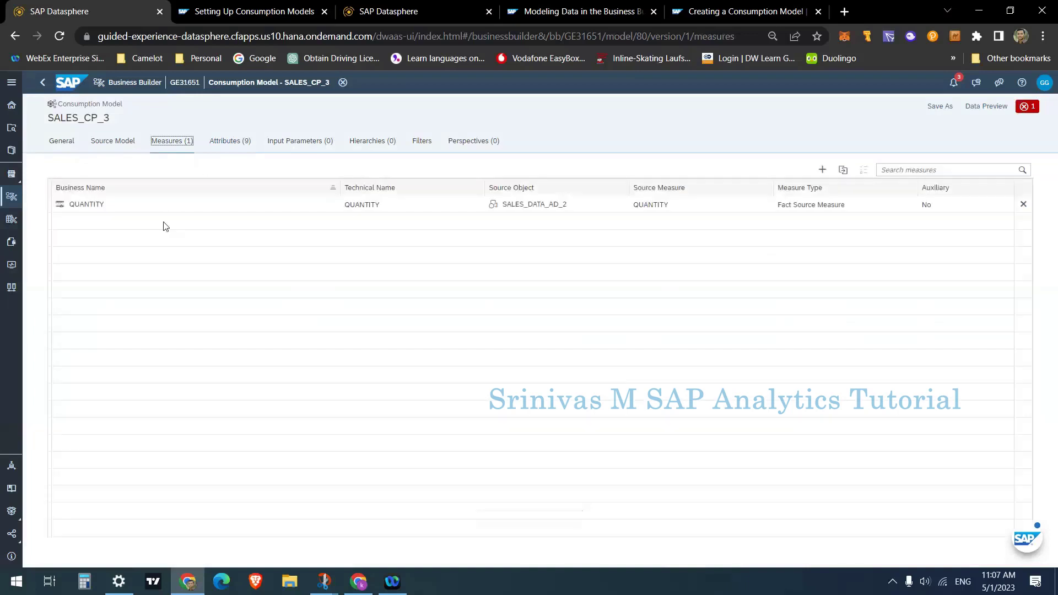
click(828, 172)
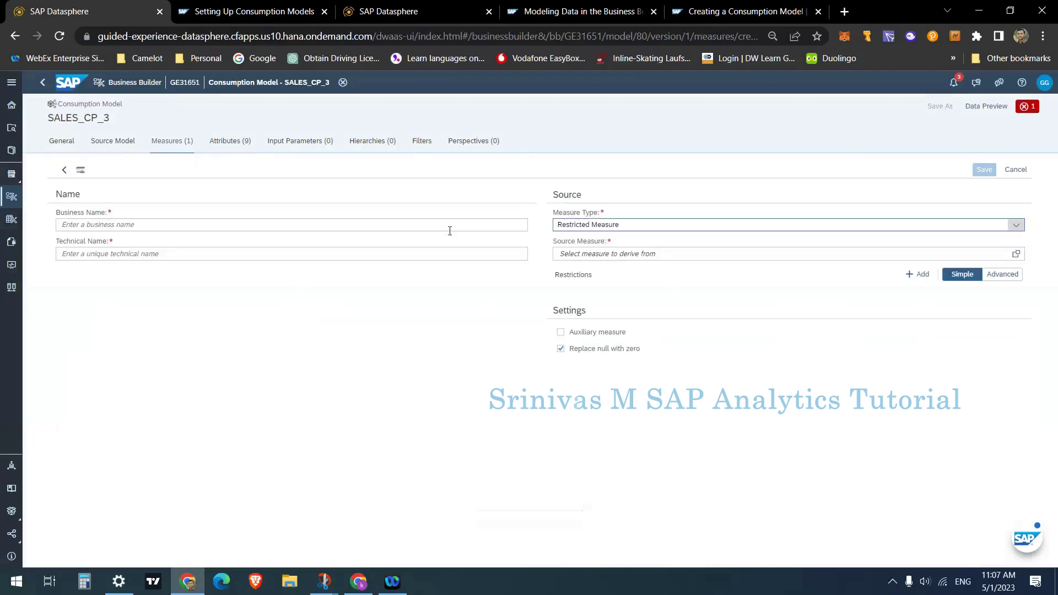
click(611, 226)
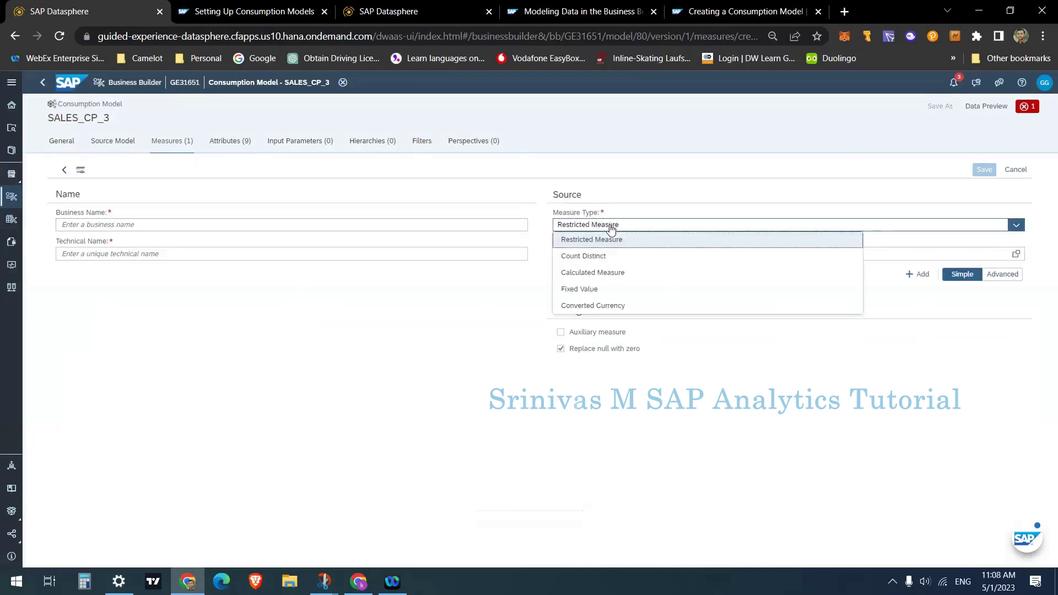
click(605, 277)
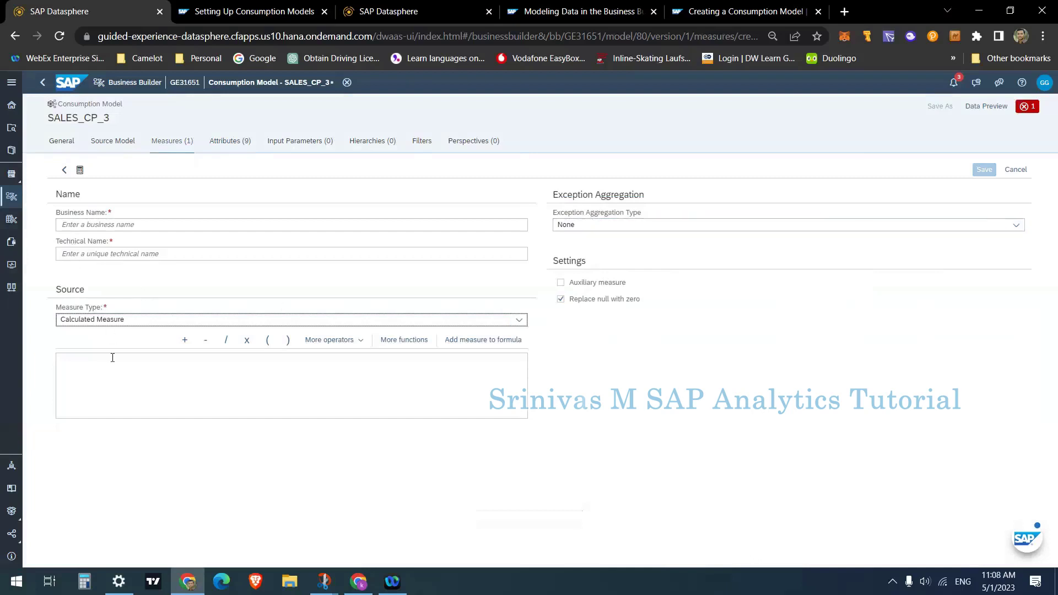
click(349, 342)
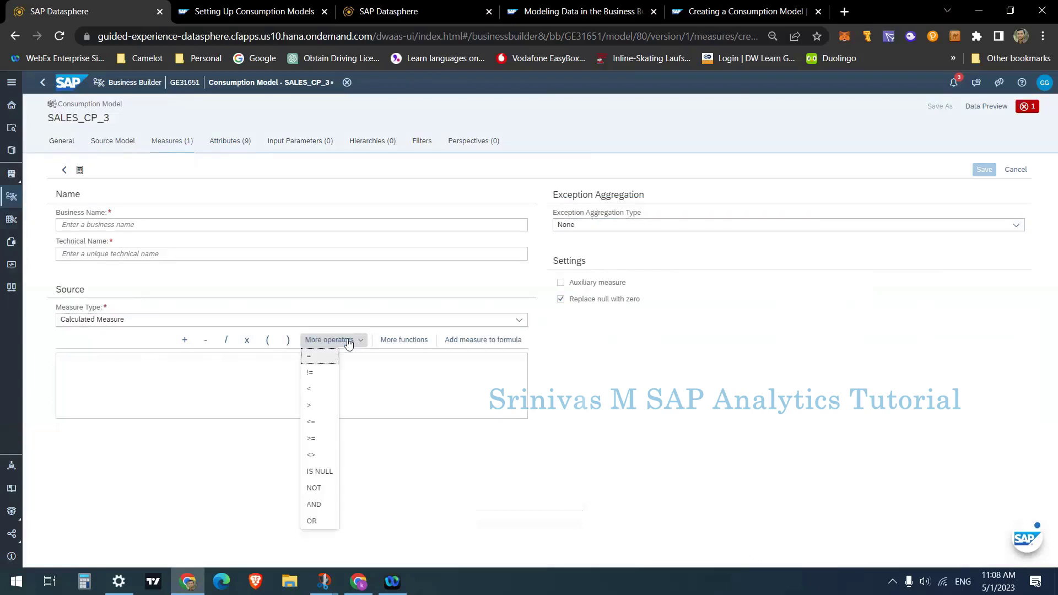
click(405, 340)
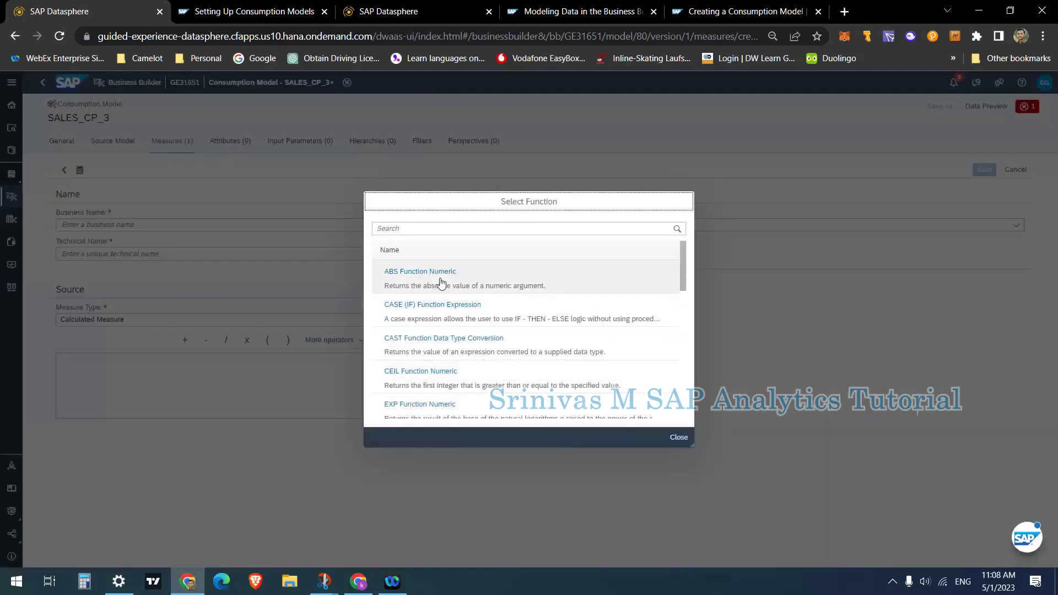
scroll(439, 286, down, 12)
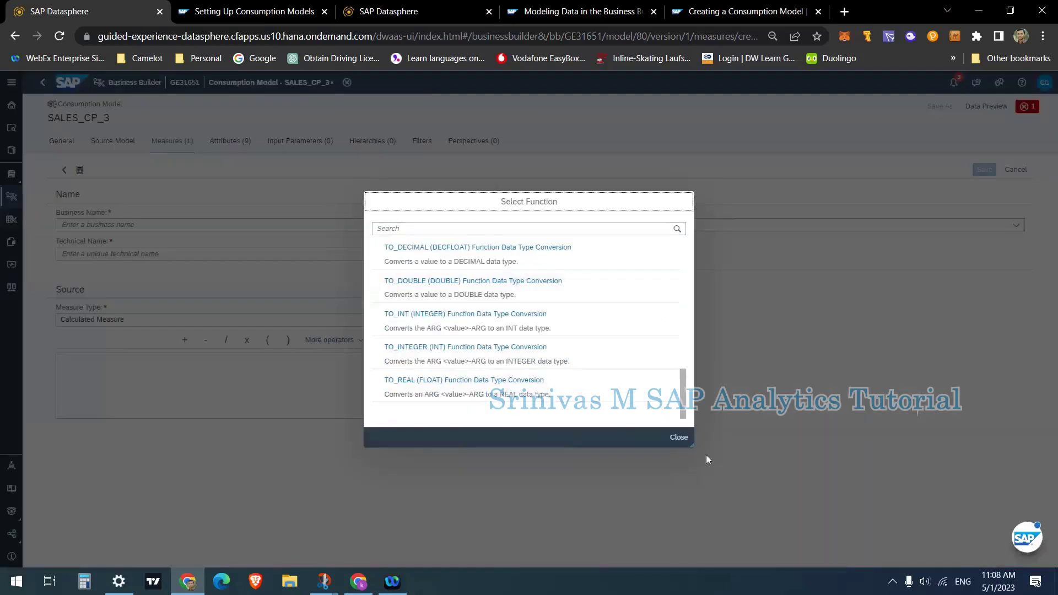
click(683, 444)
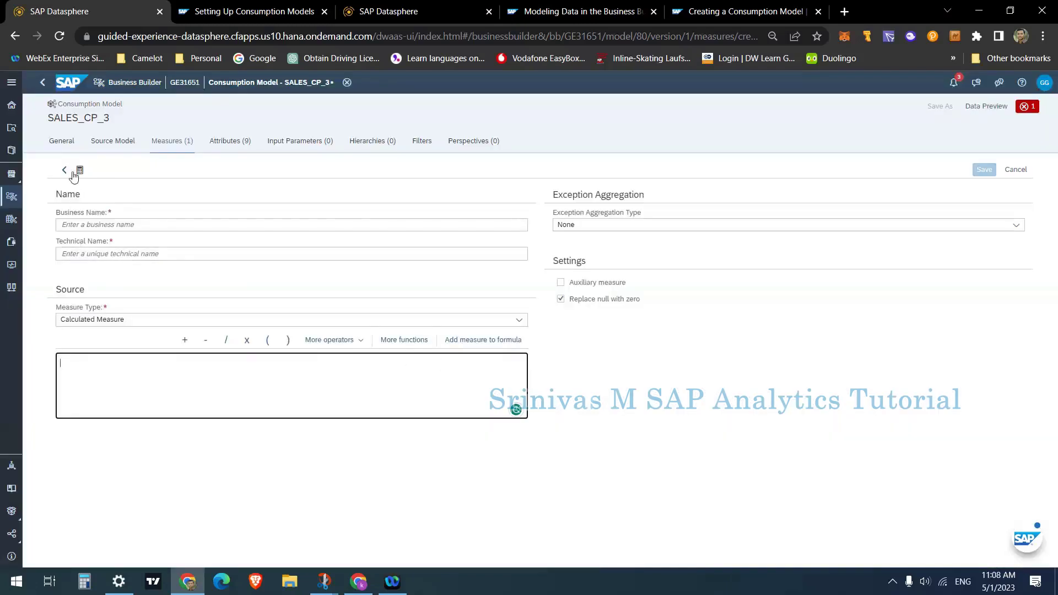
- Name the new calculated measure QUANTITY_100
click(118, 224)
text(quan)
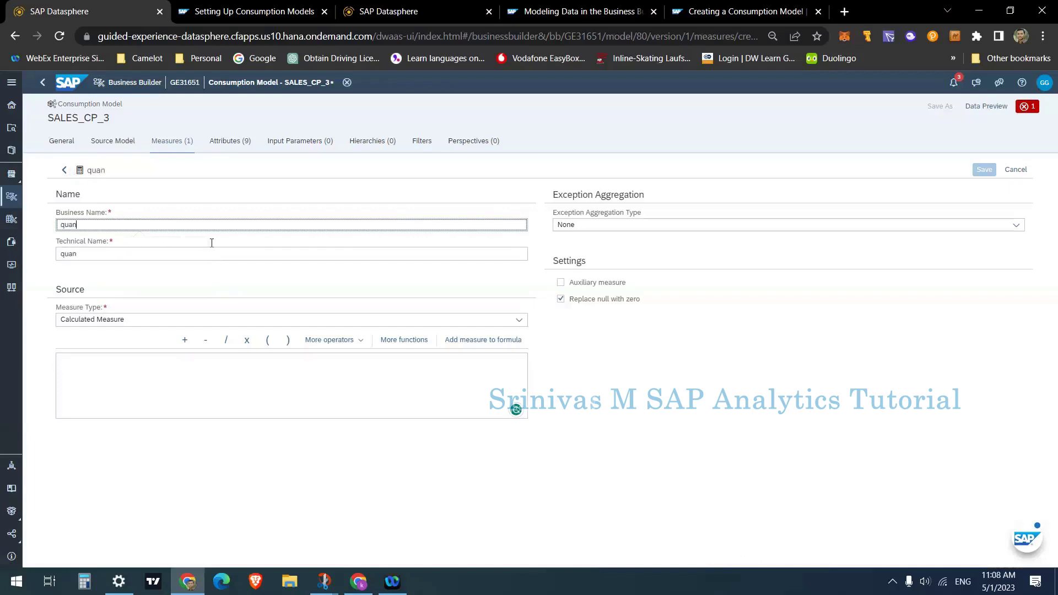
text(t)
key(BackSpace)
key(BackSpace)
key(BackSpace)
key(BackSpace)
key(BackSpace)
text(QUA)
key(BackSpace)
text(UANTITY_100)
- Set its formula to QUANTITY * 100, keep exception aggregation None, and save
click(162, 388)
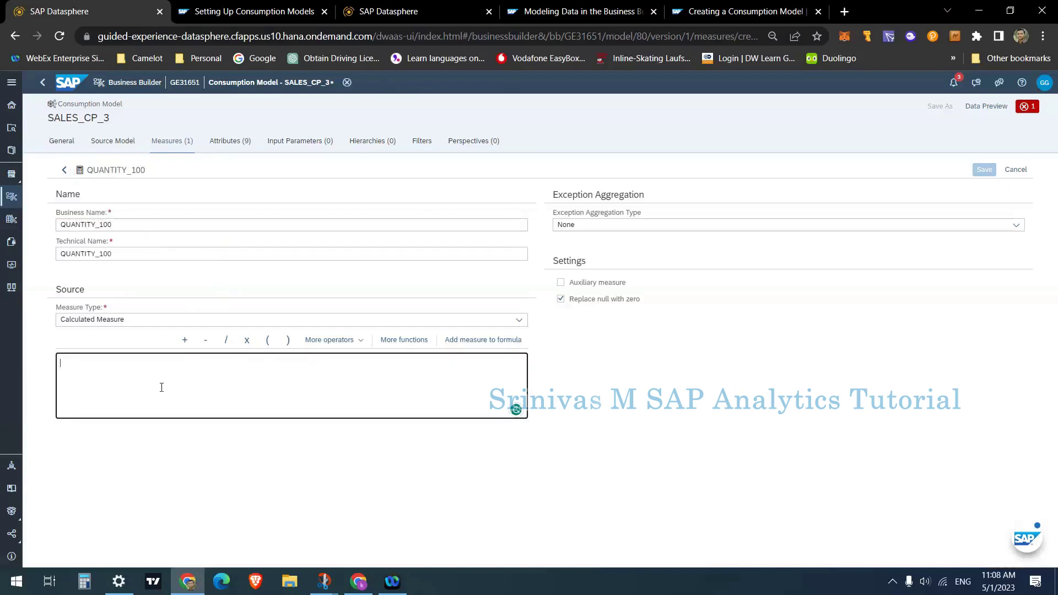
click(465, 340)
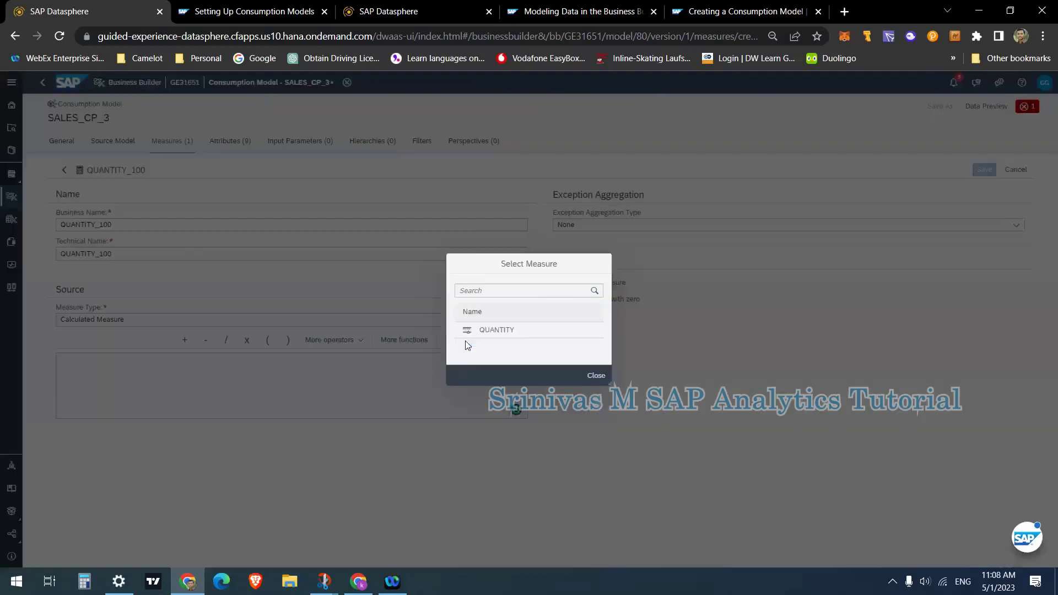
click(475, 333)
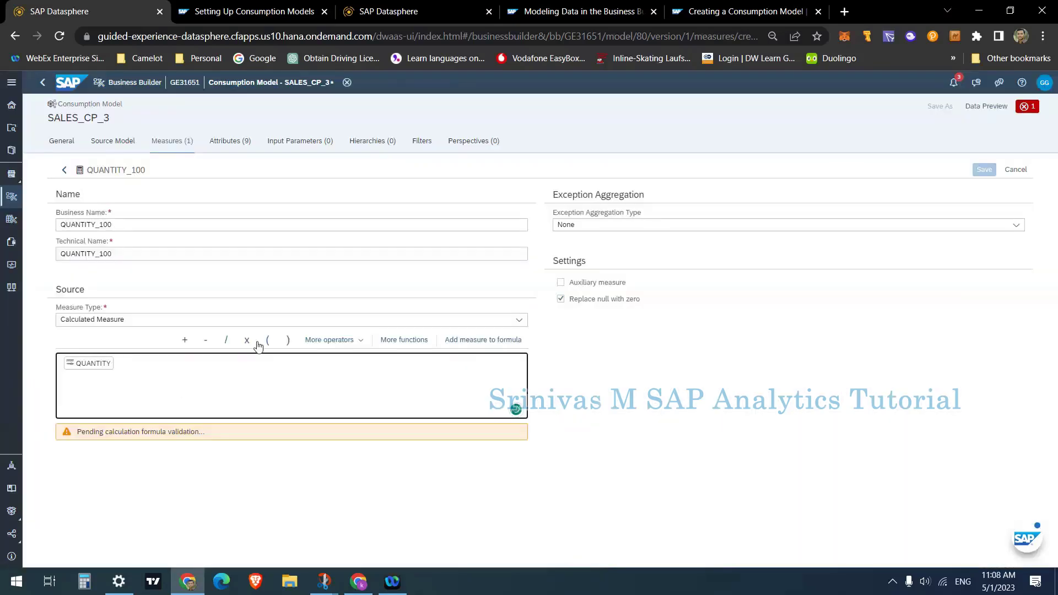
click(246, 339)
text(100)
click(602, 228)
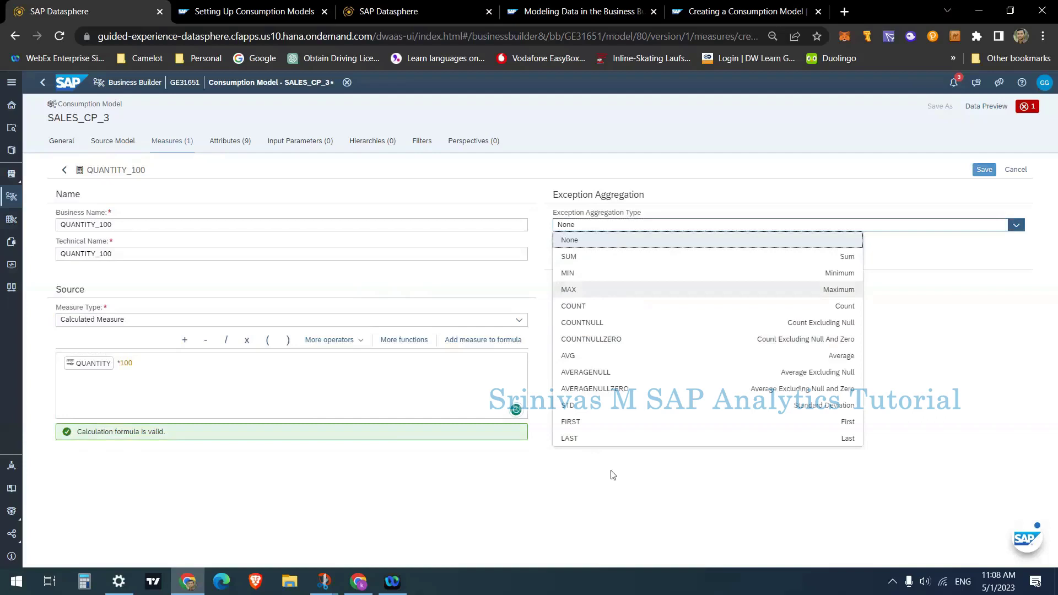
click(588, 502)
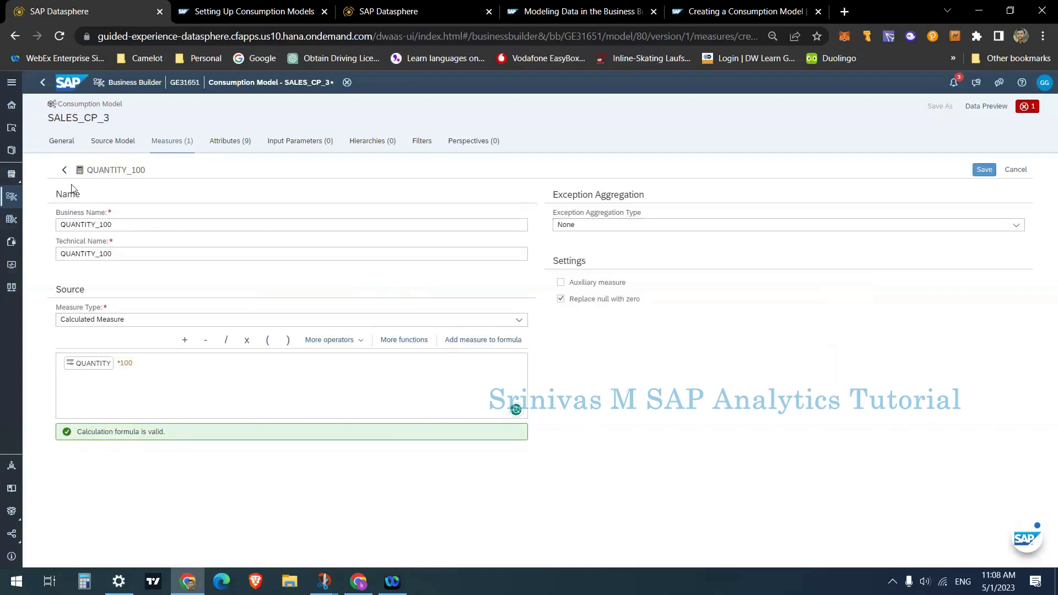
click(984, 170)
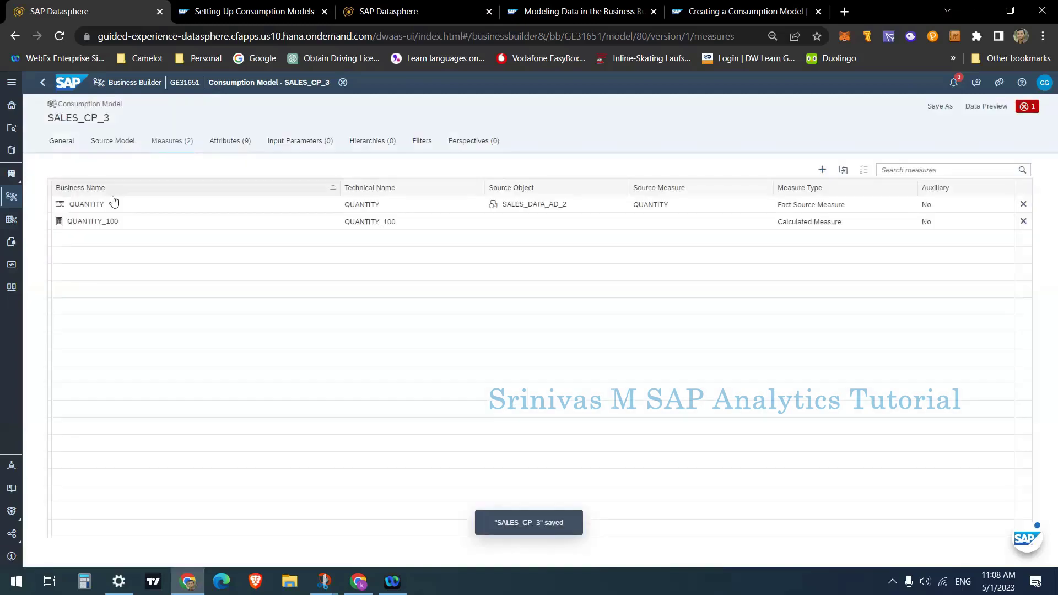
- Create a new measure named QUANTITY_M1 with QUANTITY as its source measure
click(822, 170)
click(267, 222)
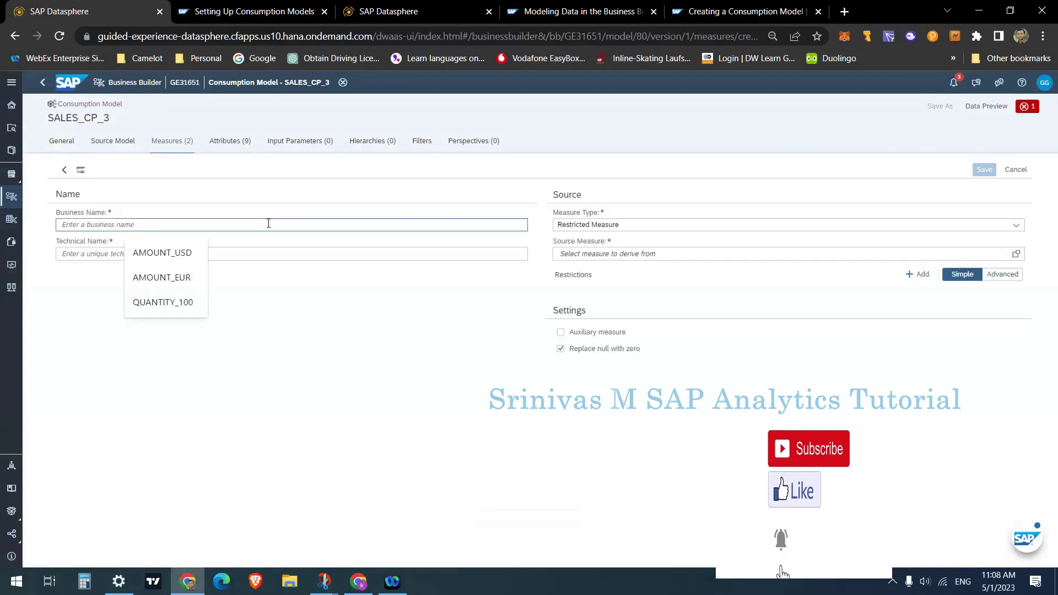
key(Up)
key(Up)
text(Q)
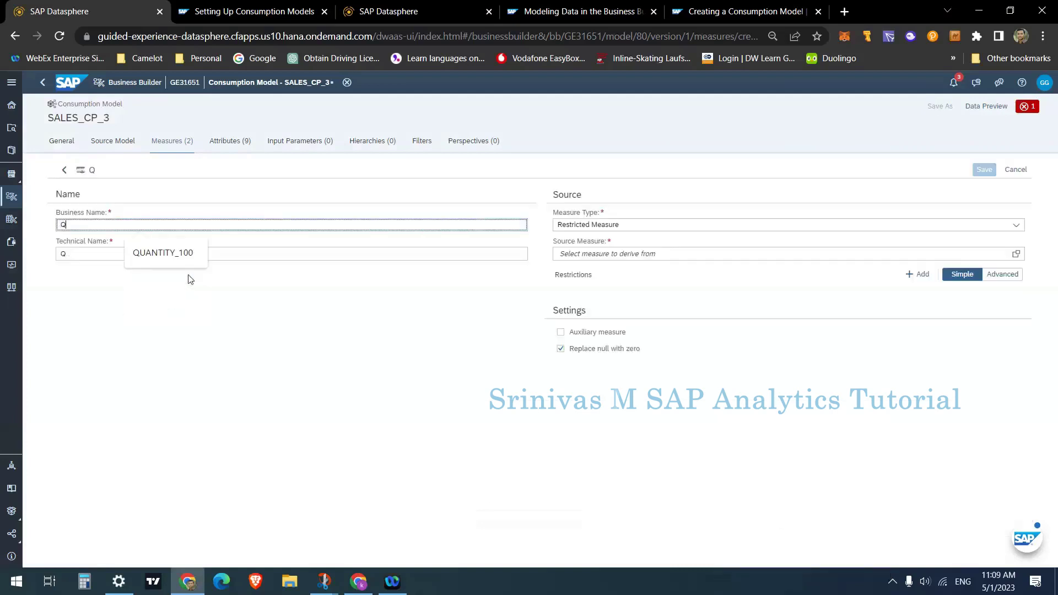
text(UANTITY_M1)
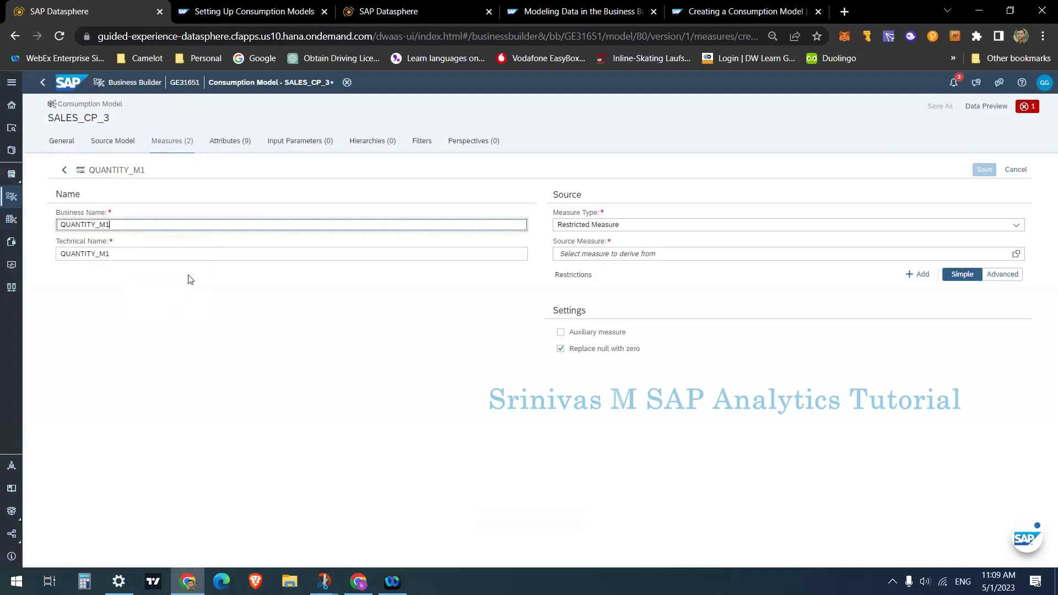
click(606, 253)
click(583, 381)
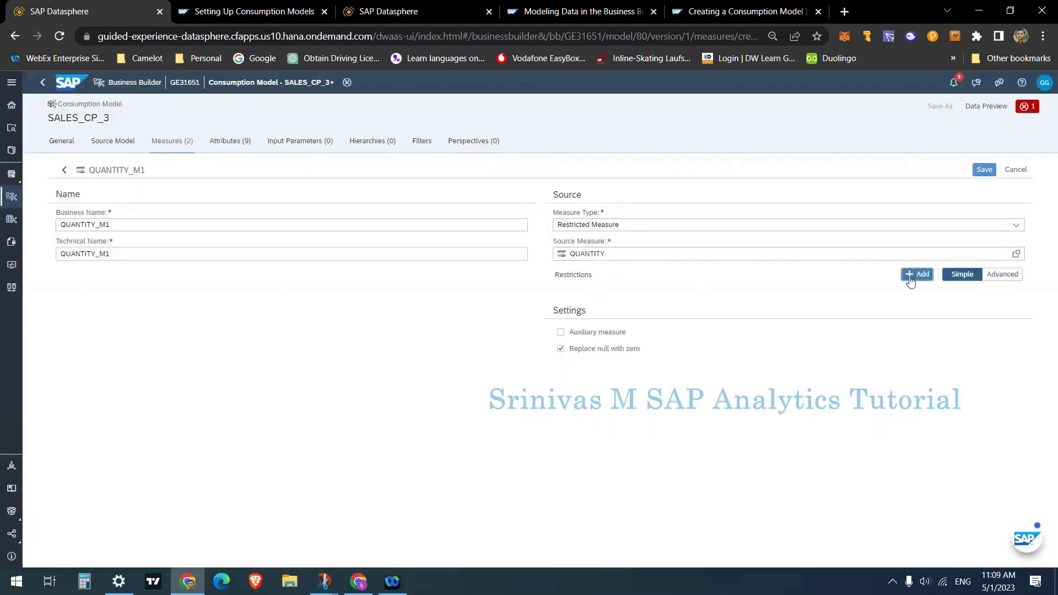
- Restrict QUANTITY_M1 to MATERIAL = M1 and save it
click(917, 274)
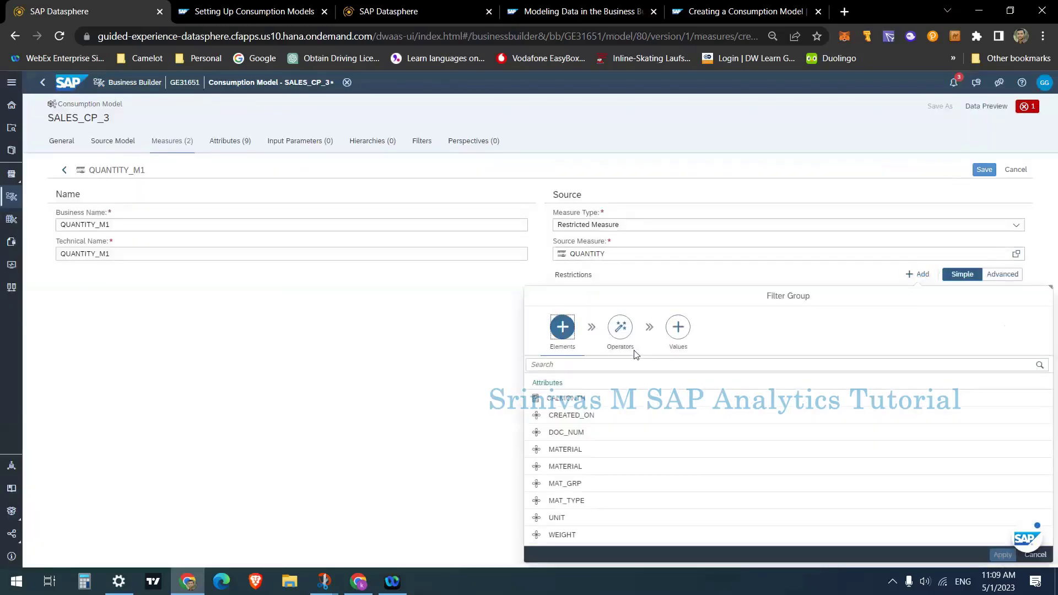
click(577, 451)
click(637, 414)
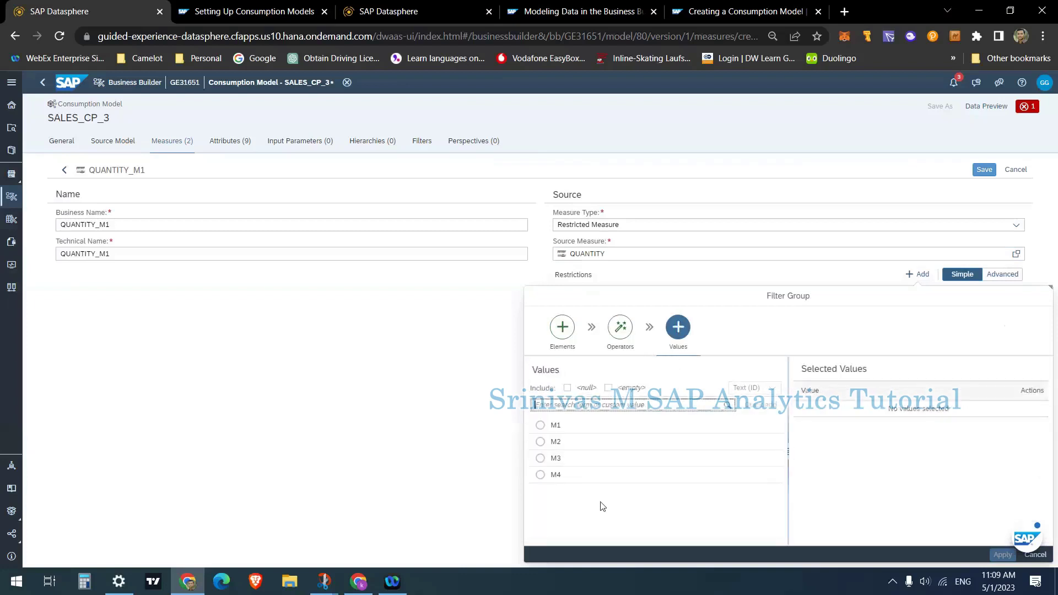
click(540, 425)
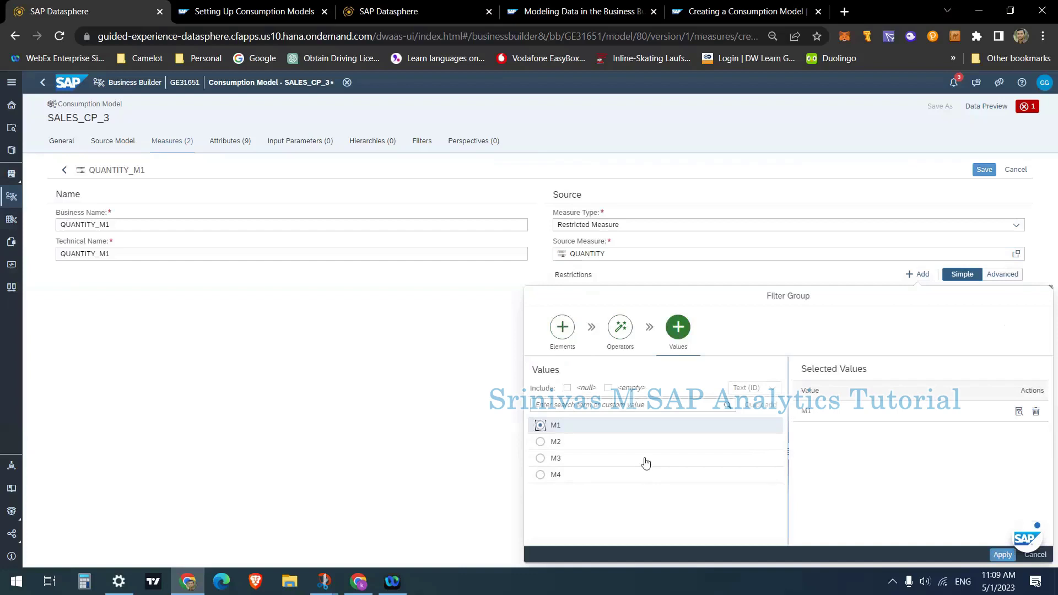
click(1002, 554)
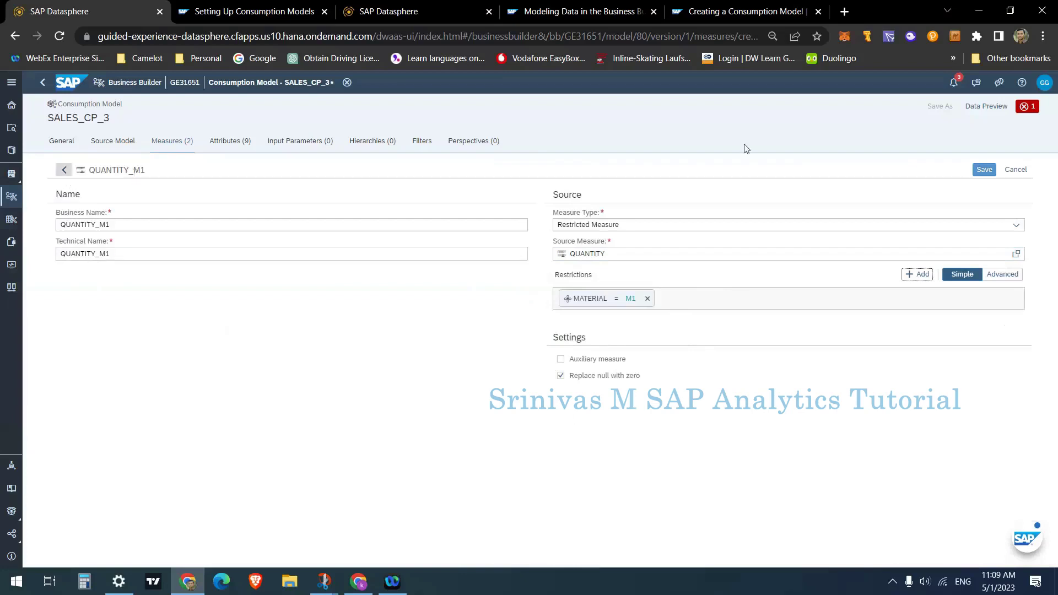
click(984, 170)
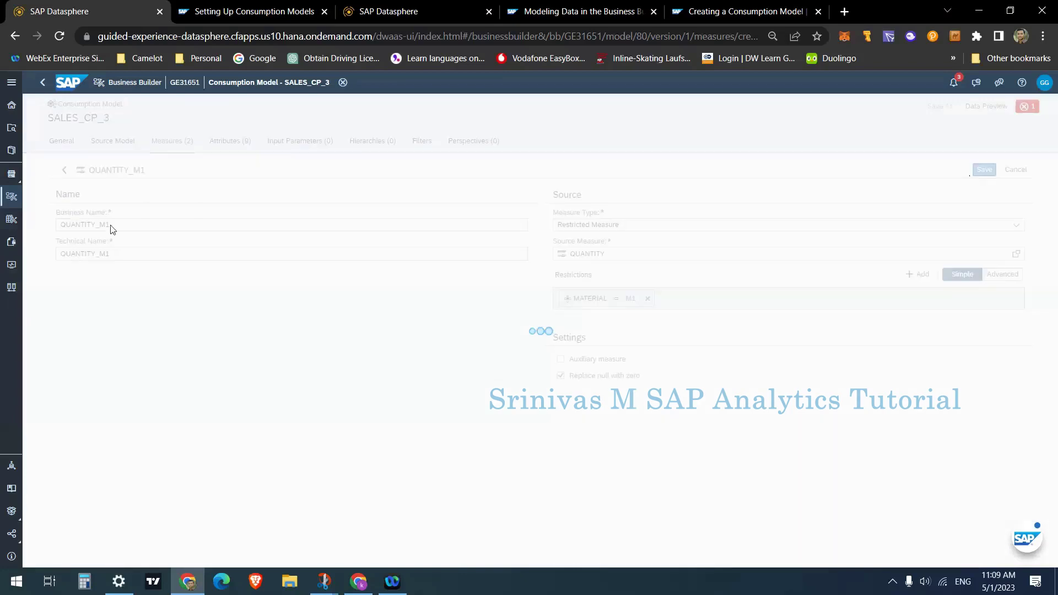
click(64, 169)
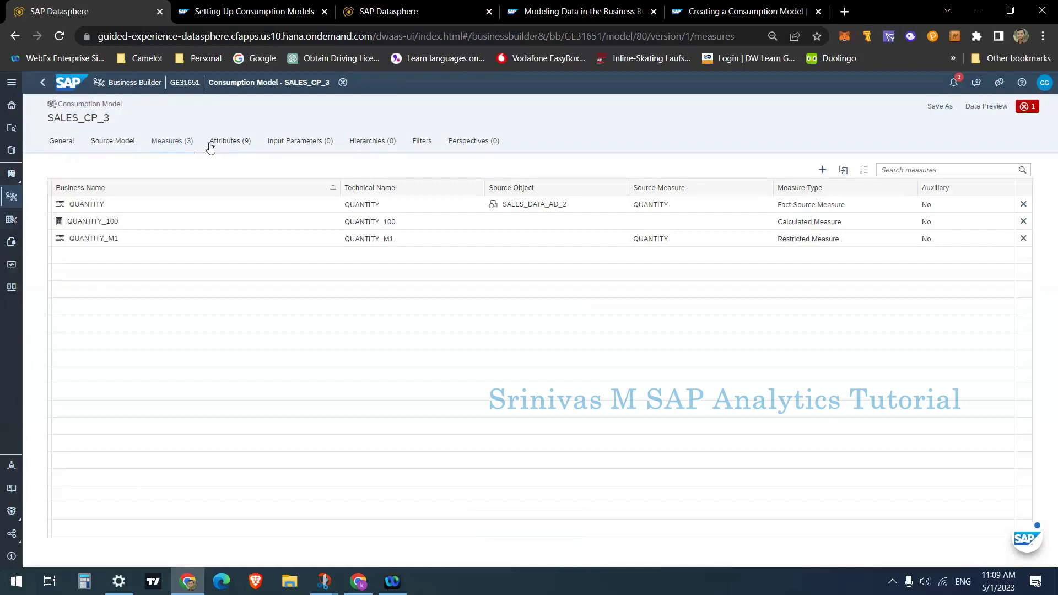
- Look over the Filters expression editor, then view General settings showing the data-access error
click(423, 143)
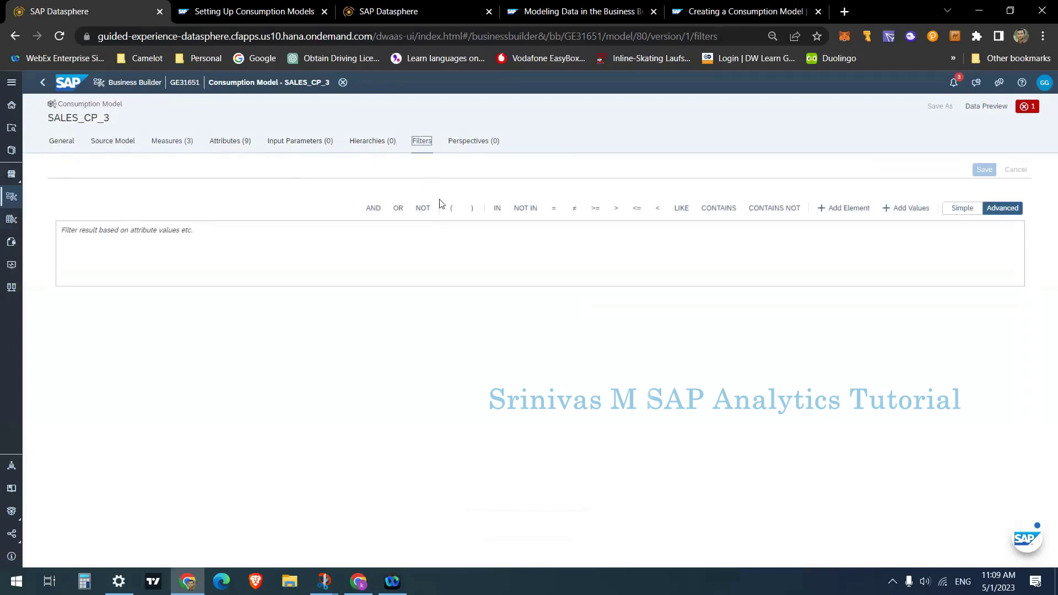
click(294, 244)
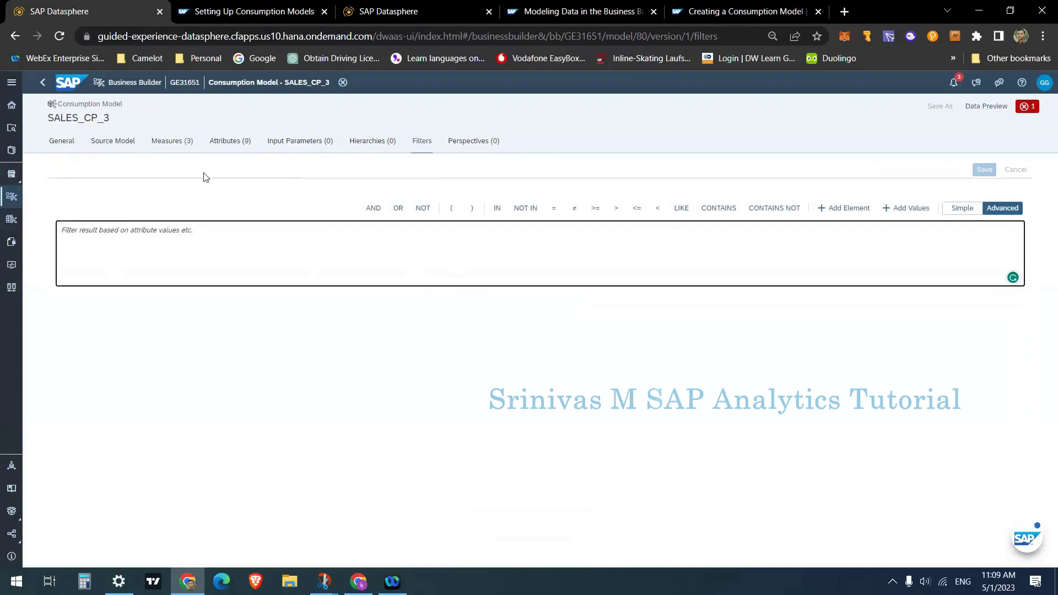
click(61, 141)
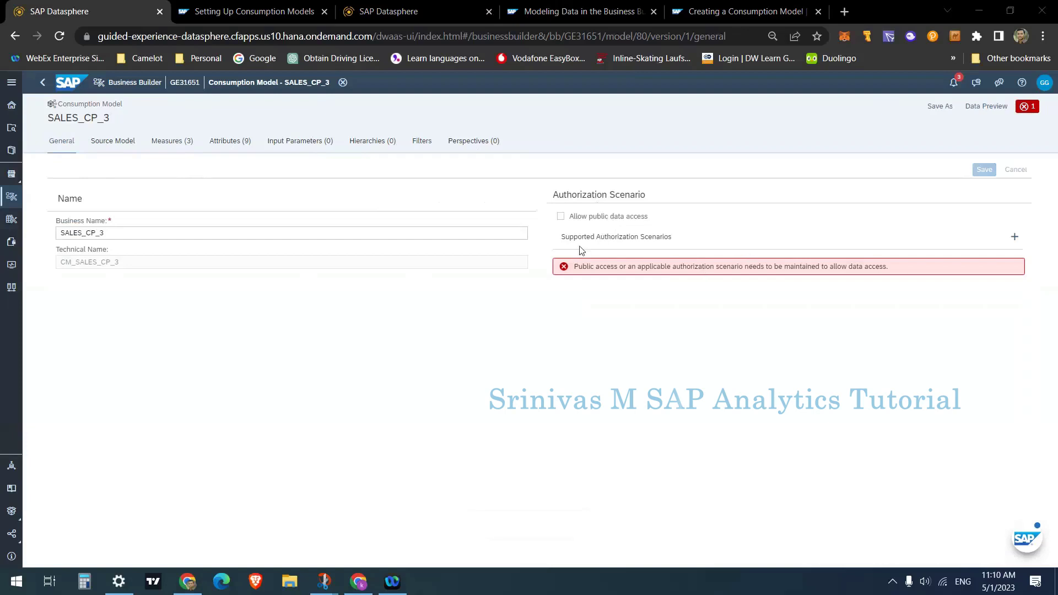
- Enable 'Allow public data access' for SALES_CP_3 and save the model
click(565, 216)
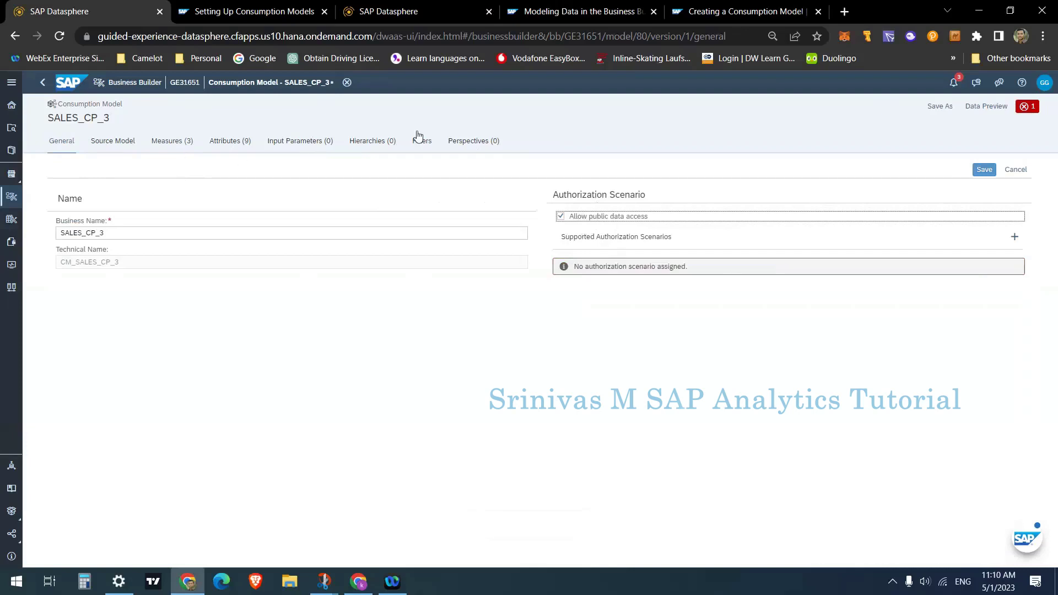
click(470, 144)
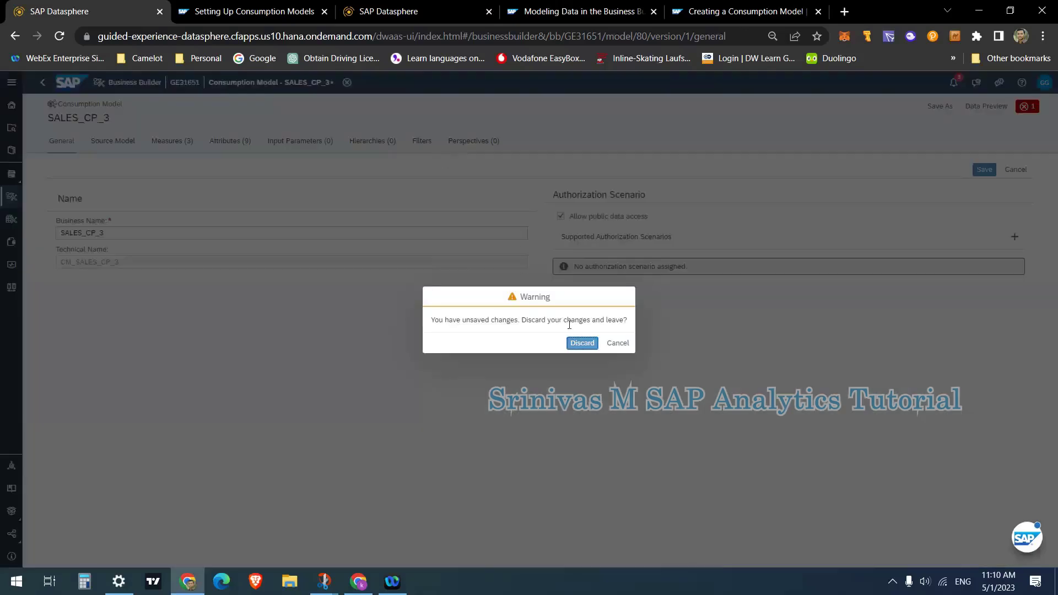
click(618, 343)
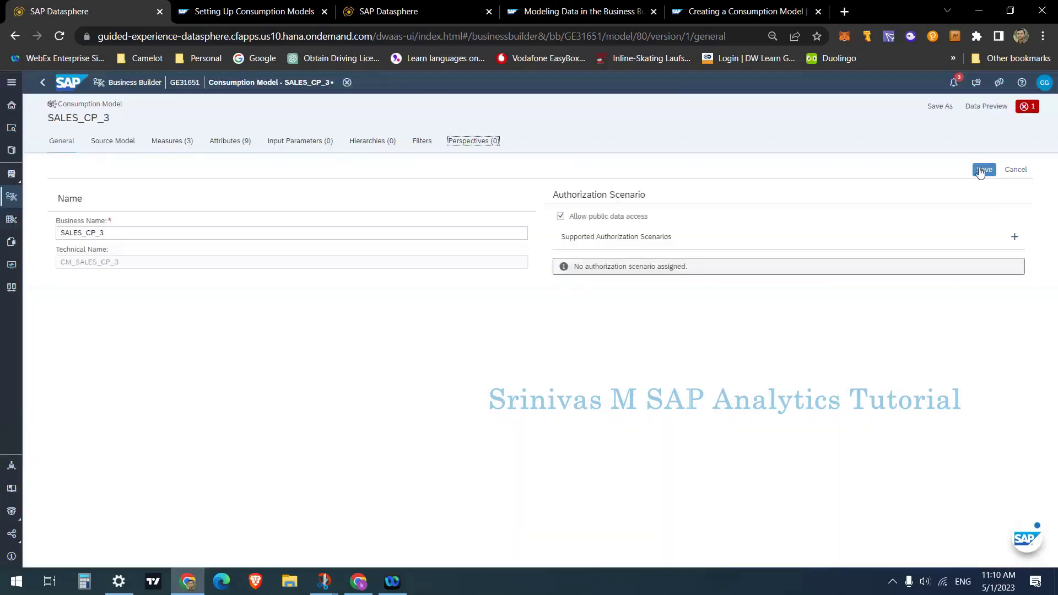
click(984, 169)
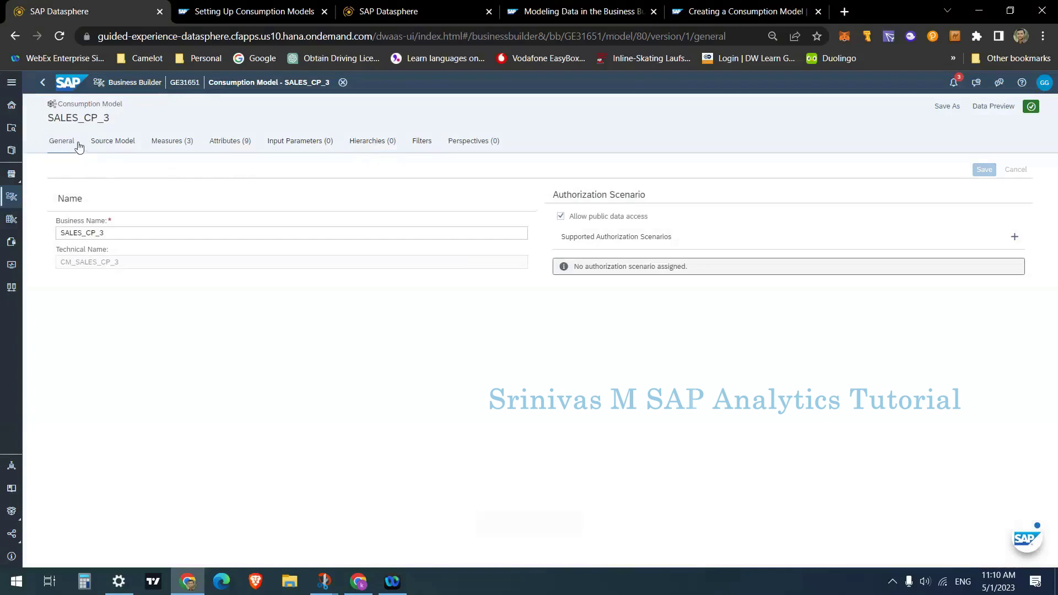
click(116, 142)
click(62, 142)
- Open the Perspectives (0) tab of the SALES_CP_3 consumption model
click(487, 142)
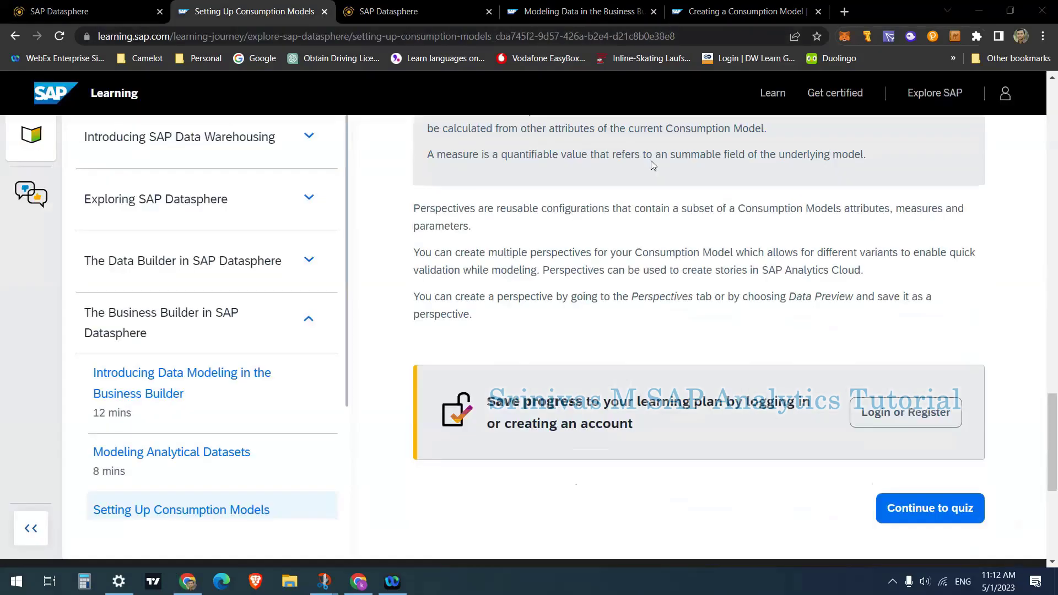
- Highlight the lesson's definition of perspectives and its note about SAP Analytics Cloud stories
drag(498, 297, 504, 297)
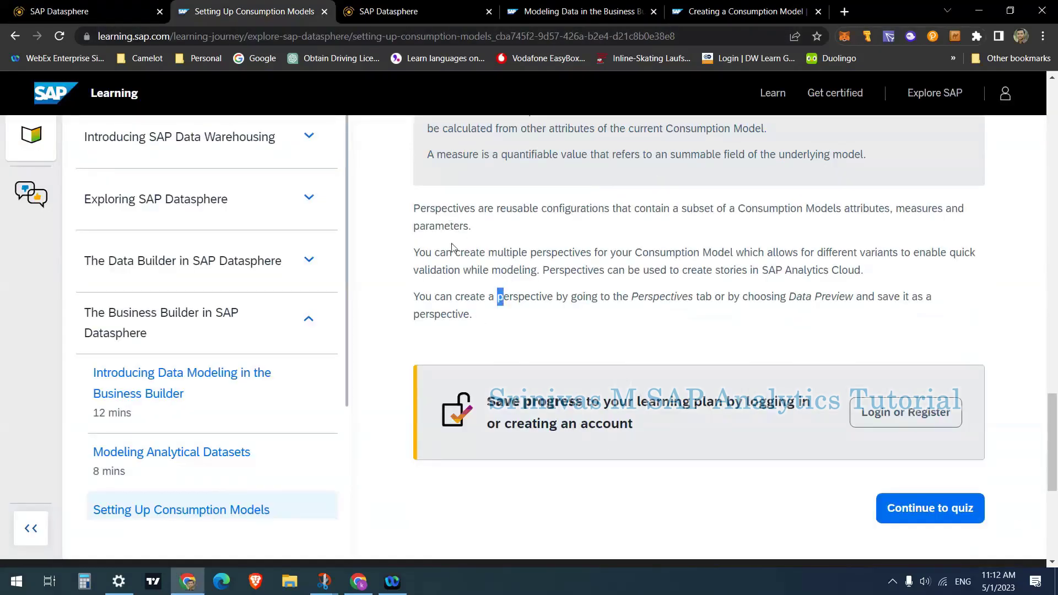
drag(460, 209, 539, 226)
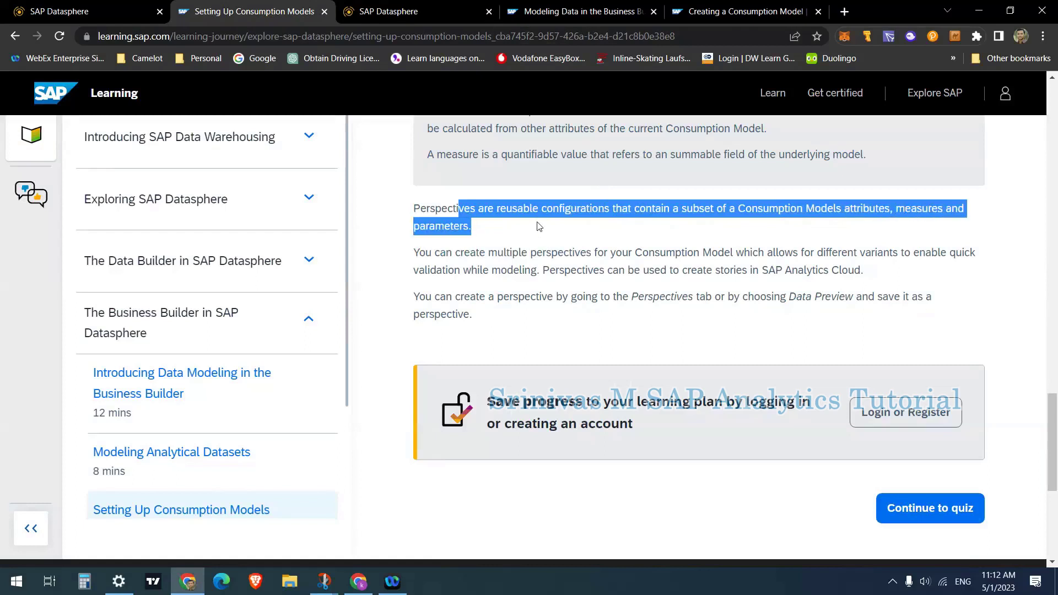
drag(457, 254, 869, 276)
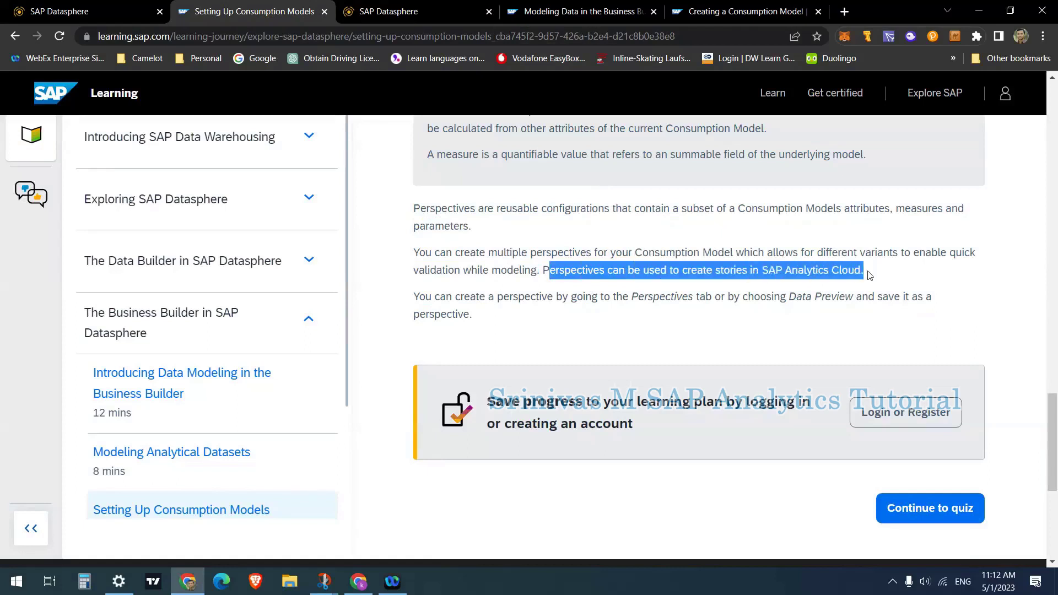
- Highlight how to create a perspective, then return to the SALES_CP_3 model in Datasphere
click(516, 327)
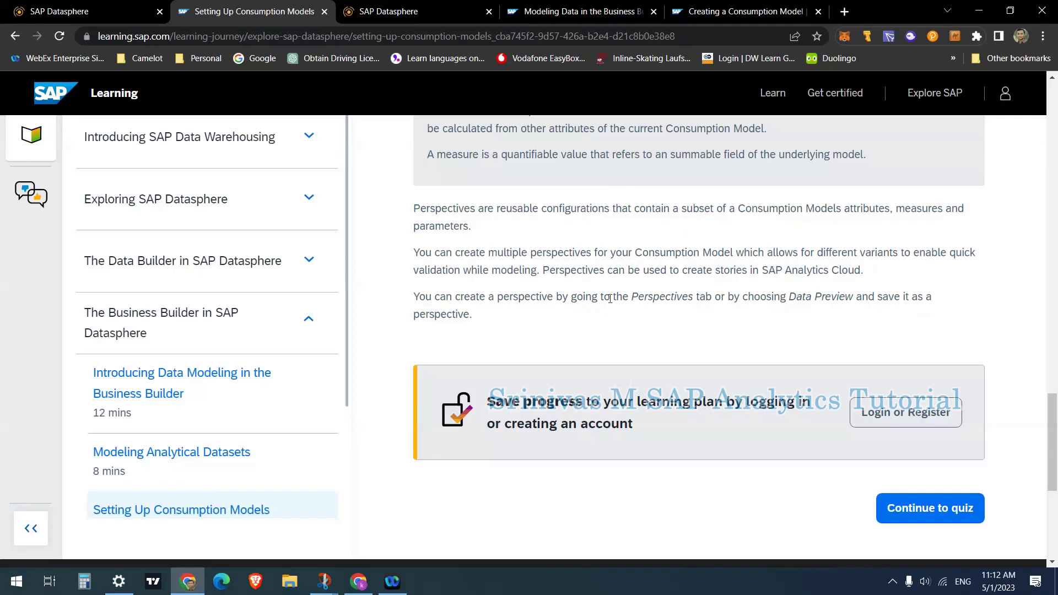
drag(475, 296, 750, 297)
click(390, 120)
click(80, 10)
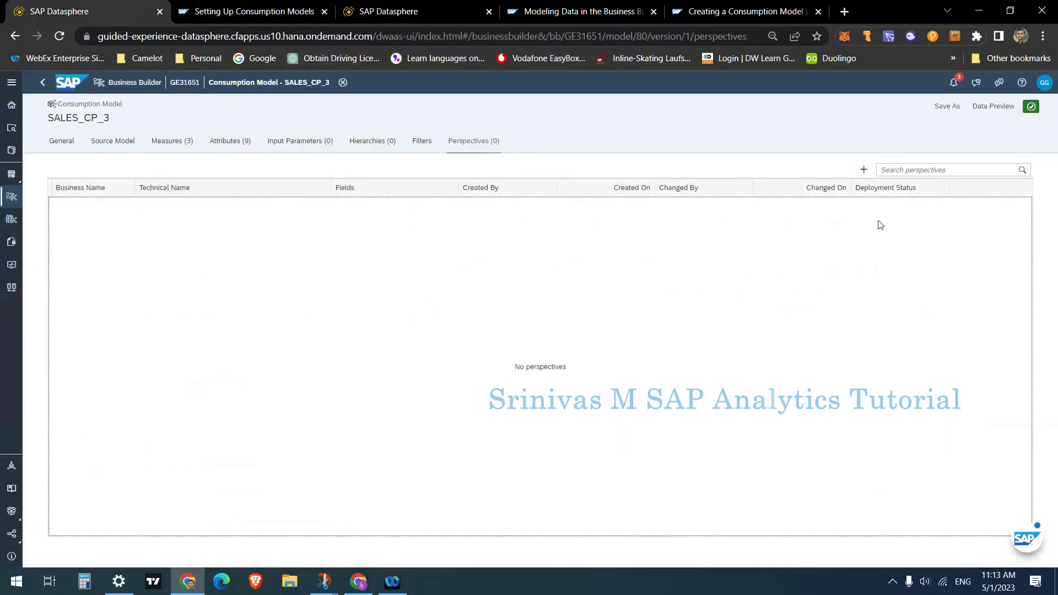
- Create a new perspective named SALES_CP_3_P1, giving technical name PP_SALES_CP_3_P1
click(863, 170)
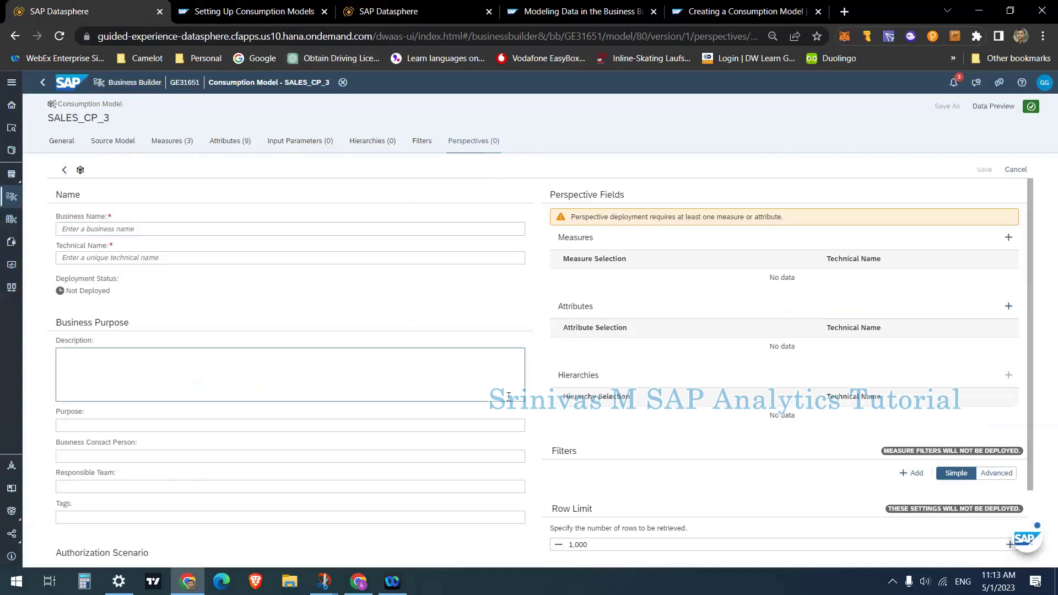
click(319, 226)
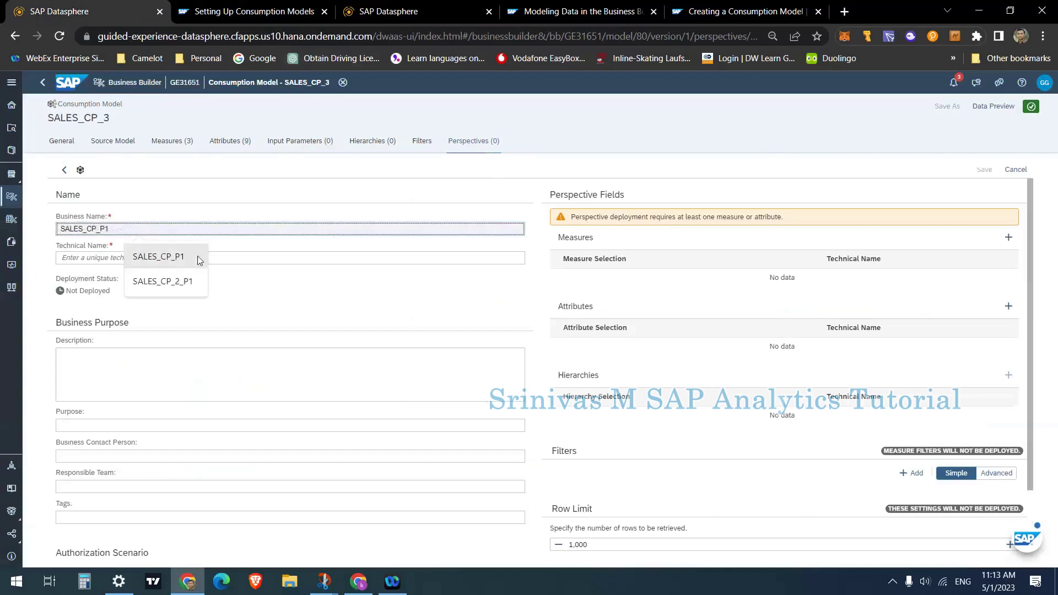
click(180, 262)
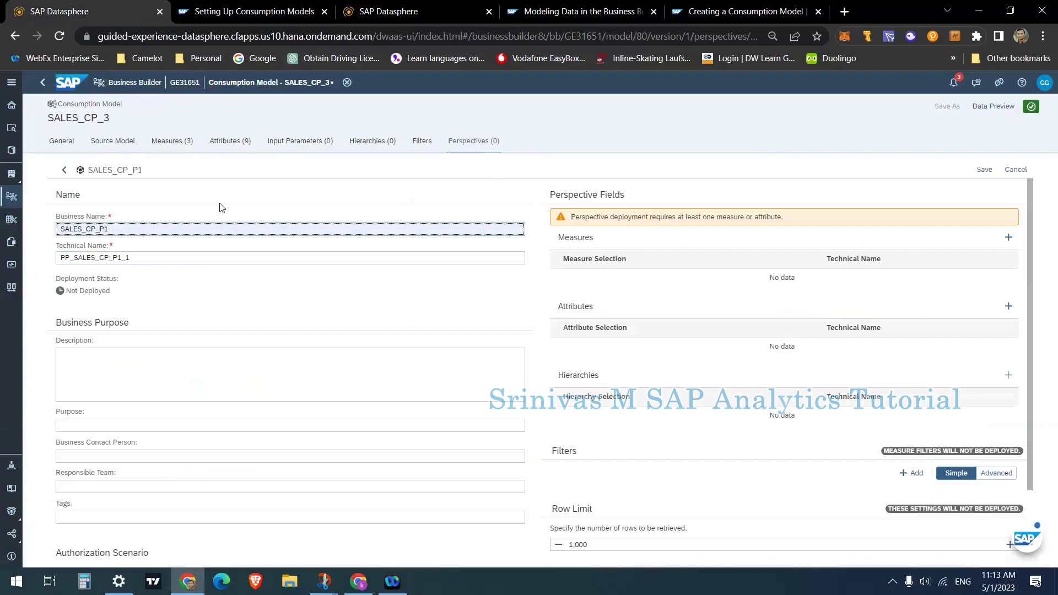
text(_3)
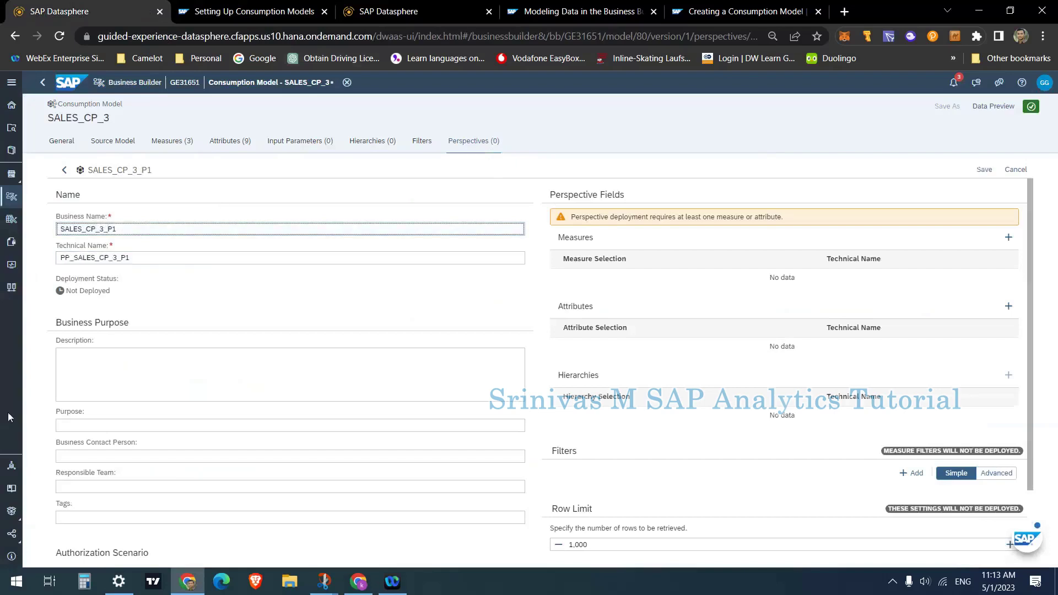
drag(101, 229, 41, 236)
click(120, 230)
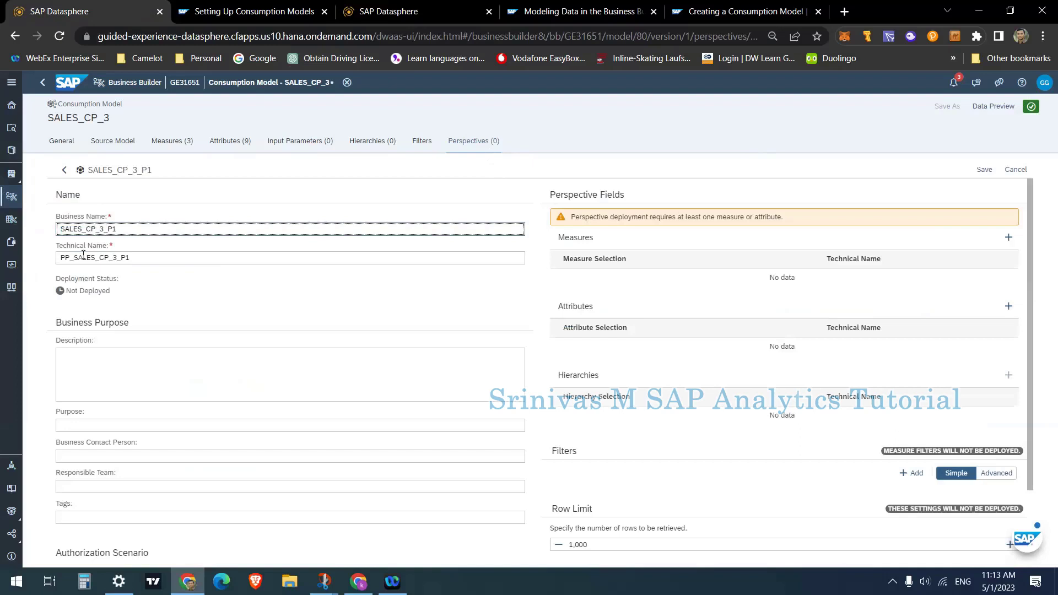
drag(70, 255, 57, 257)
click(140, 229)
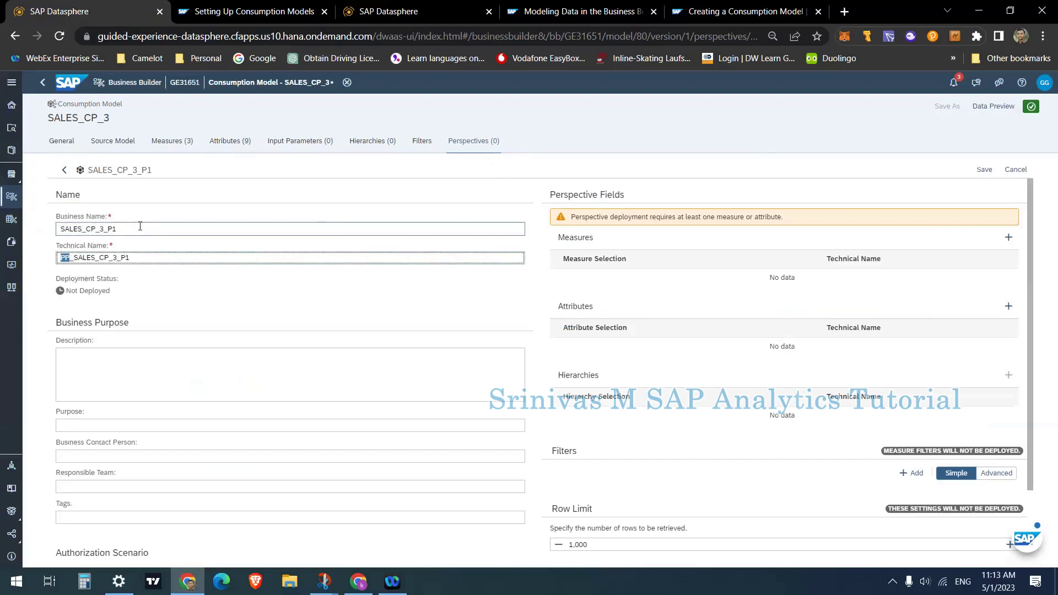
click(72, 258)
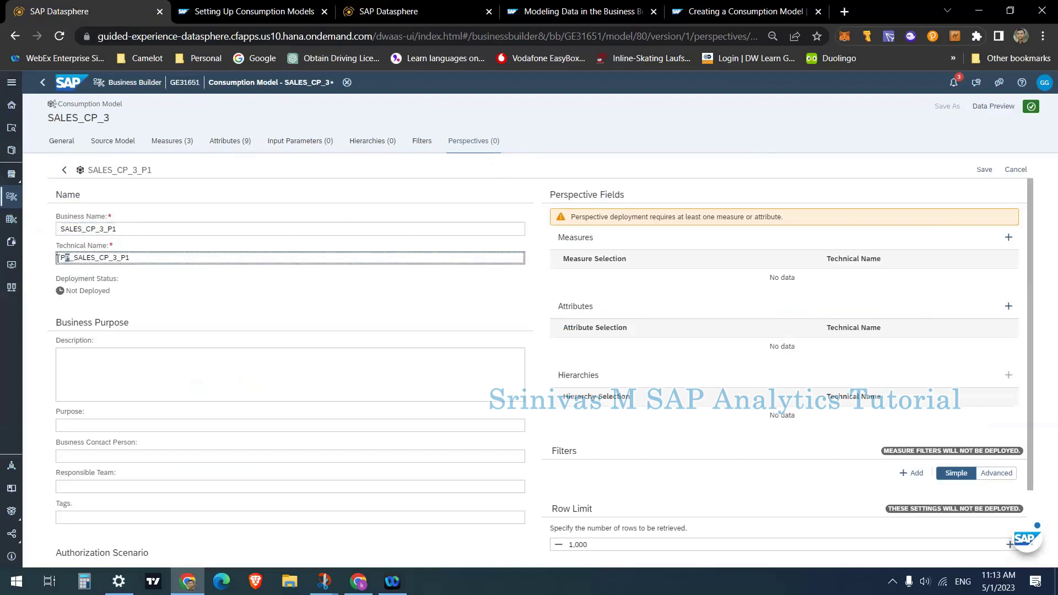
click(157, 228)
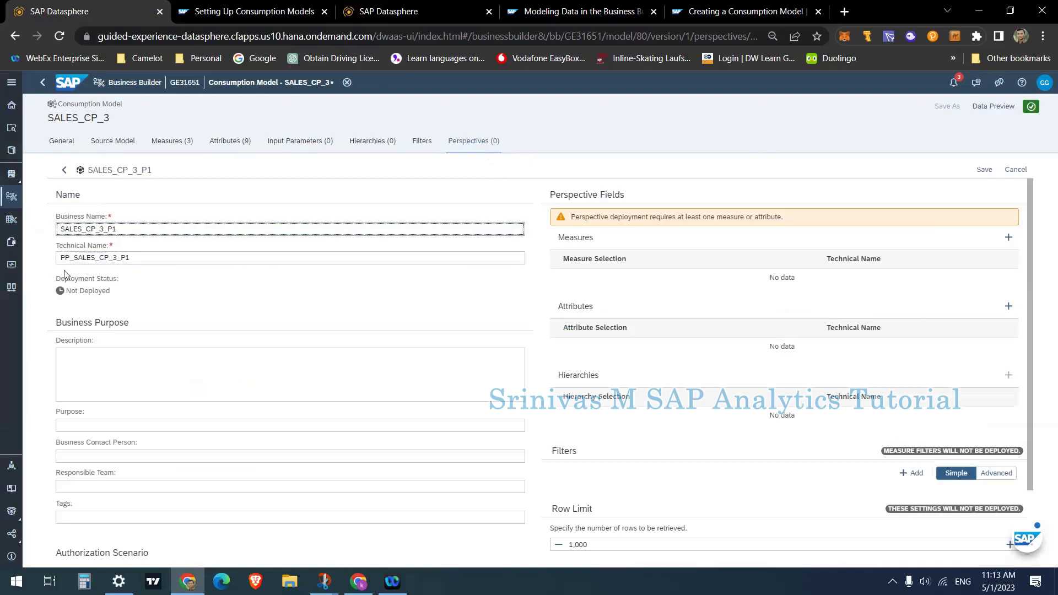
drag(74, 257, 61, 257)
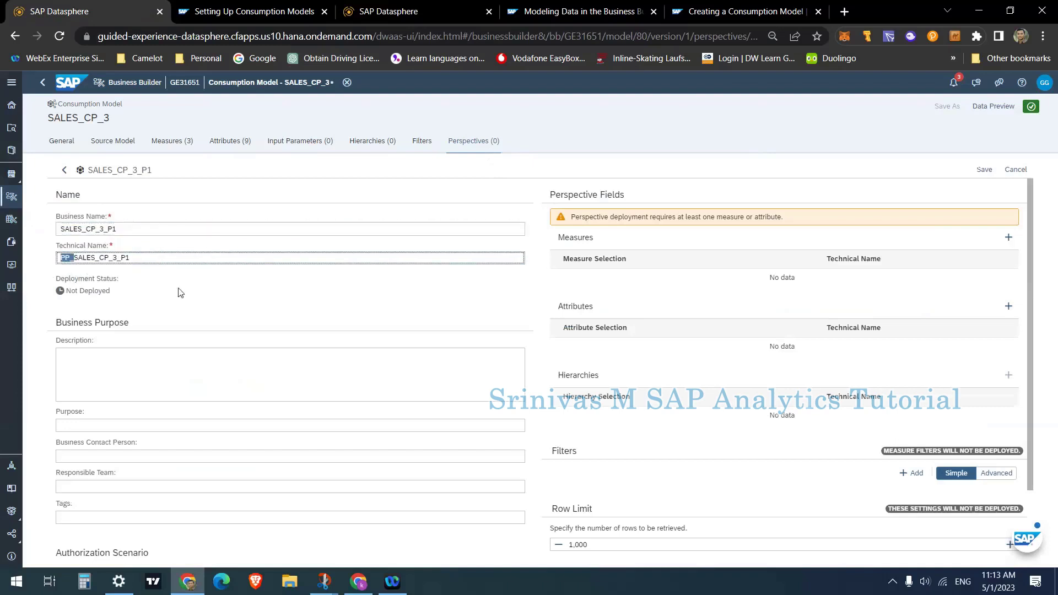
click(234, 300)
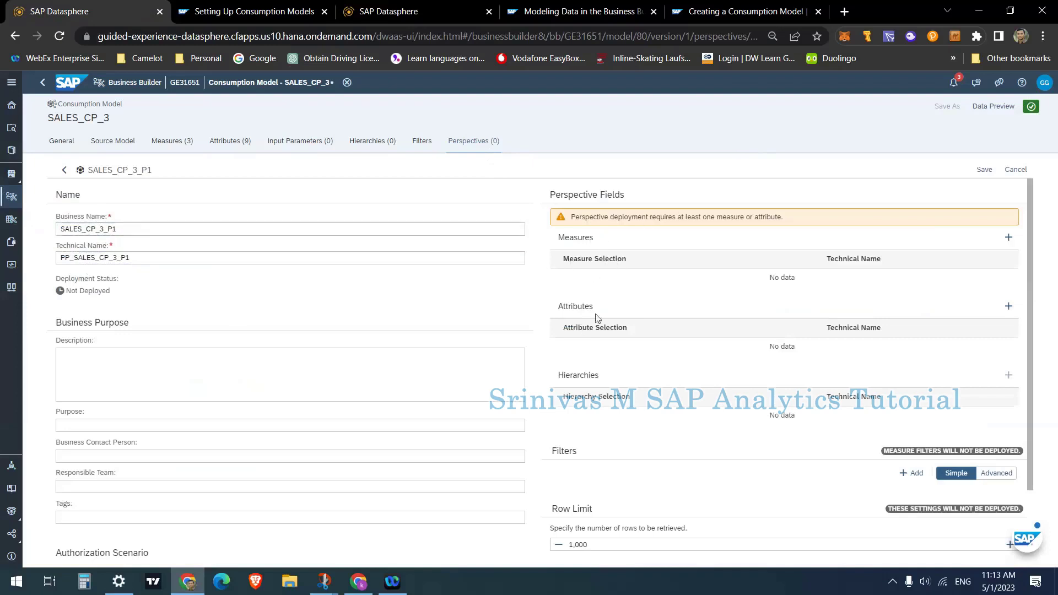
- Add attributes CALMONTH, MATERIAL, MAT_GRP and MAT_TYPE to the perspective
scroll(573, 473, down, 3)
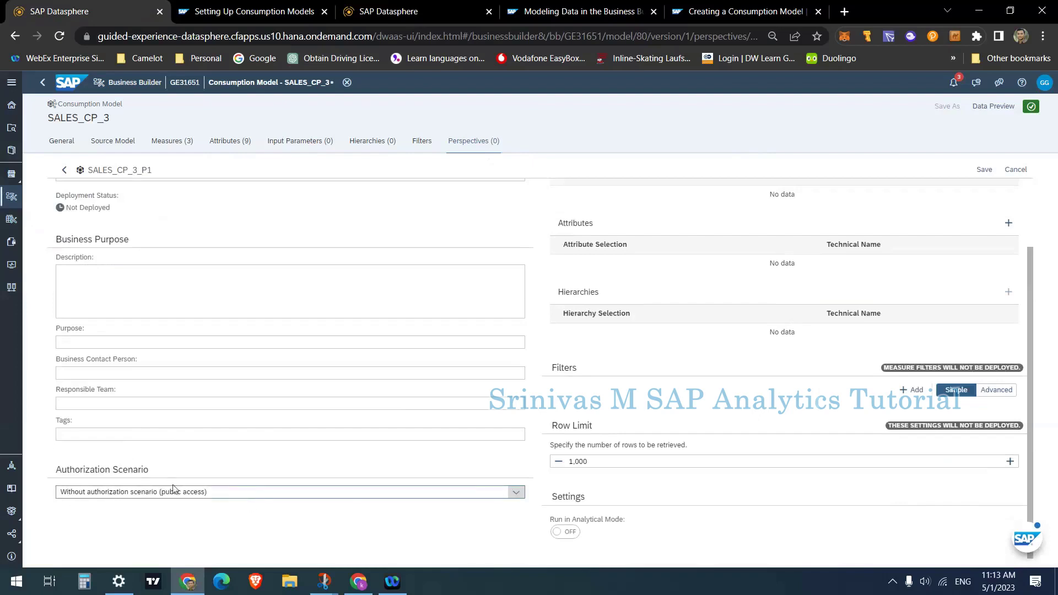
scroll(226, 312, up, 3)
click(444, 427)
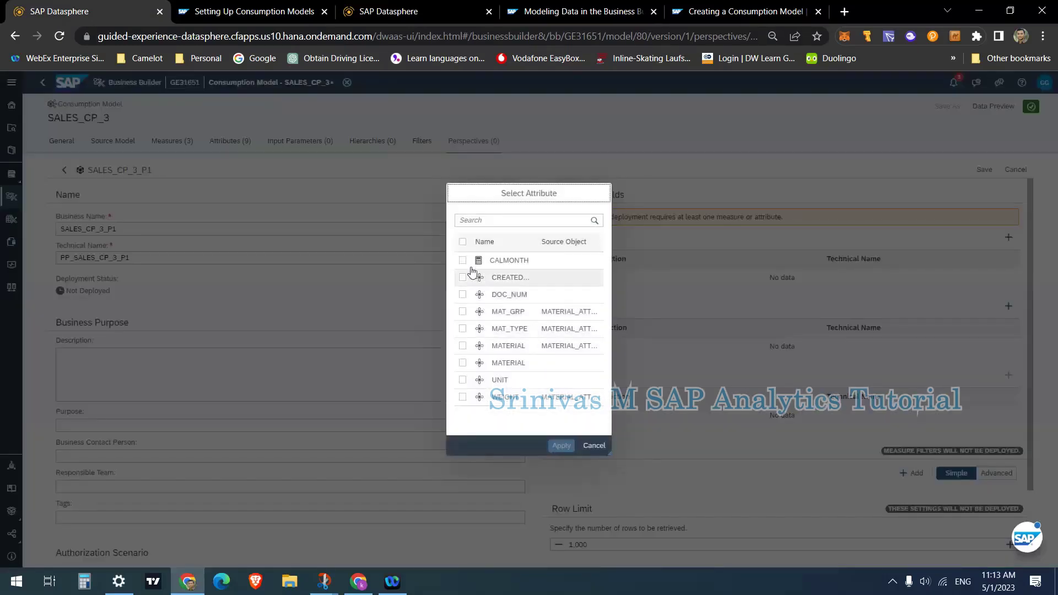
click(462, 277)
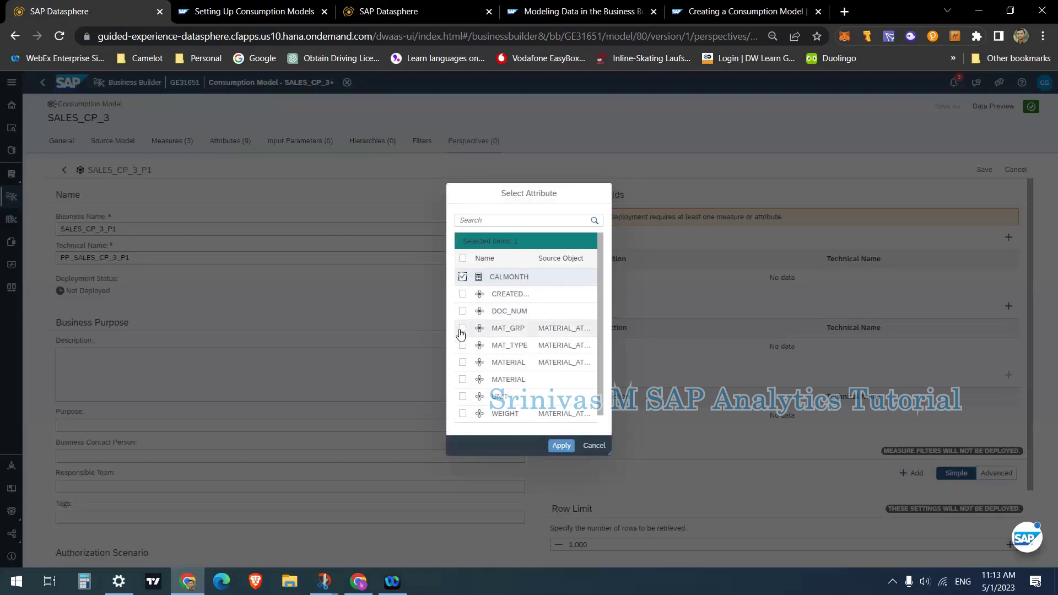
click(462, 362)
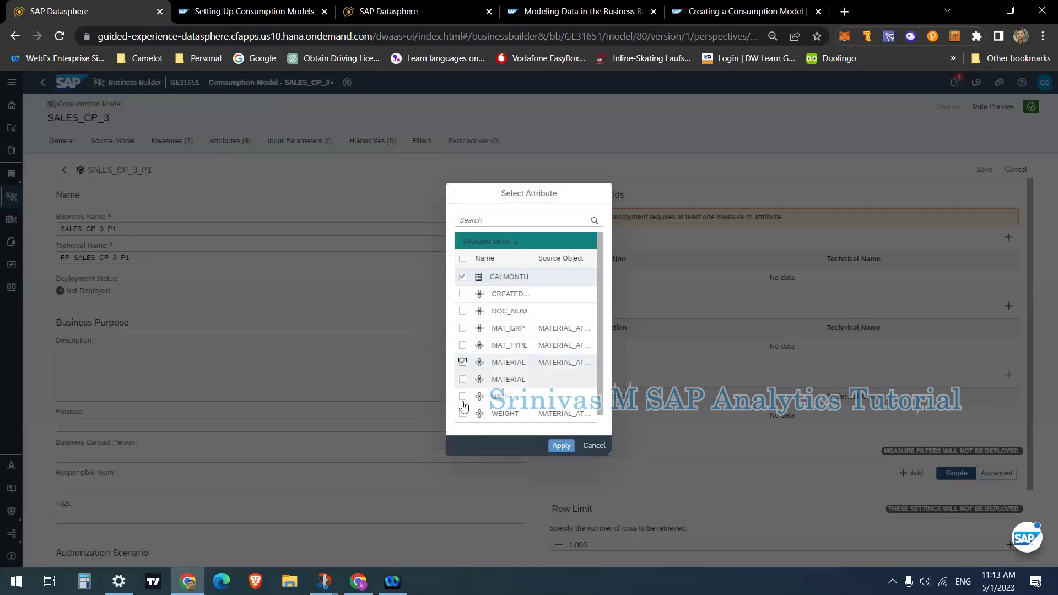
click(462, 329)
click(463, 346)
click(559, 451)
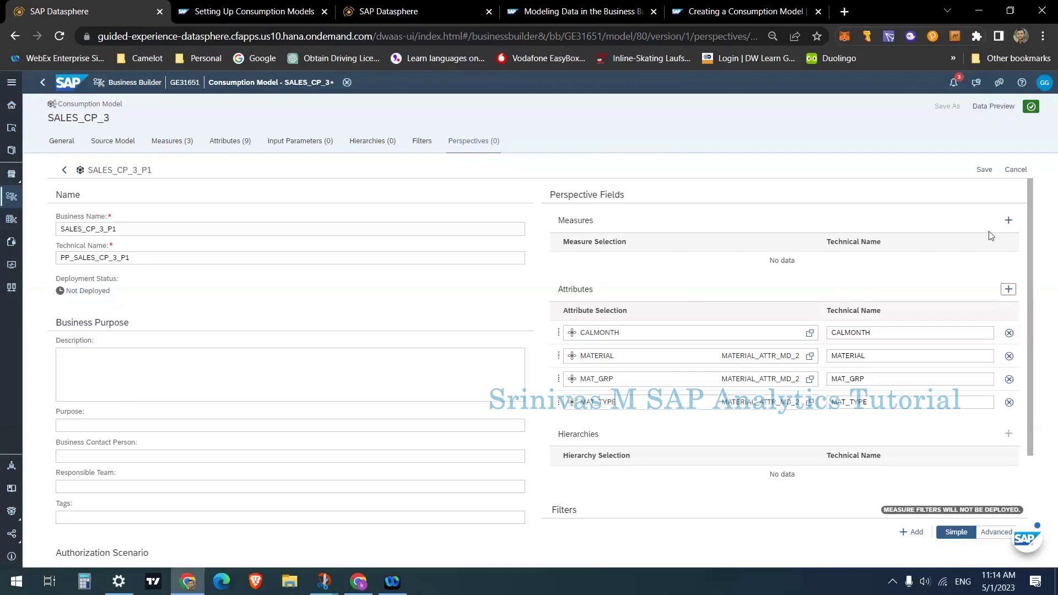
- Add measures QUANTITY, QUANTITY_100 and QUANTITY_M1 to the perspective
click(1008, 220)
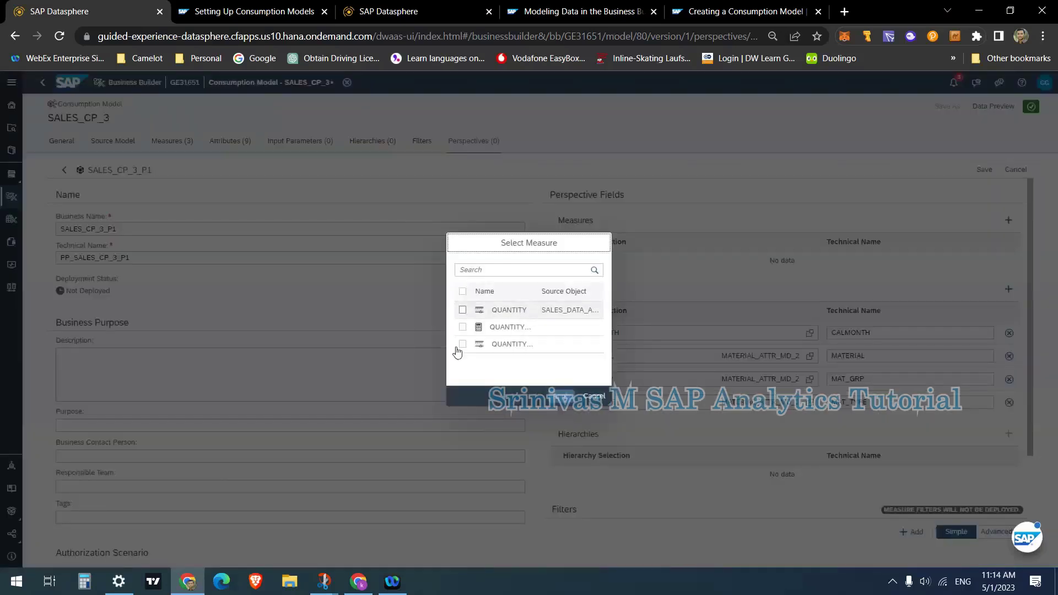
click(463, 291)
click(559, 398)
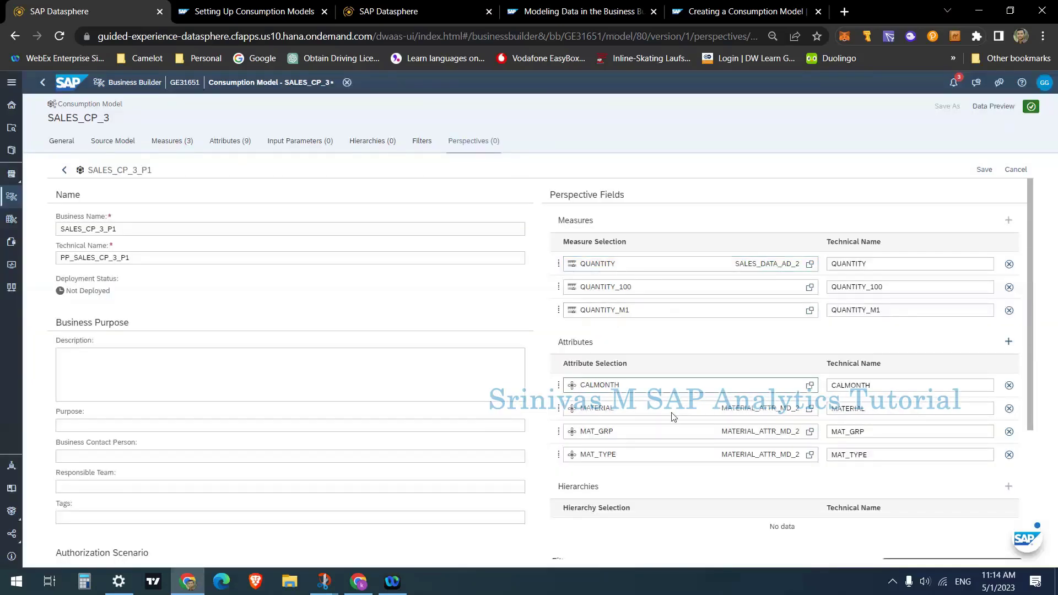
scroll(673, 417, down, 3)
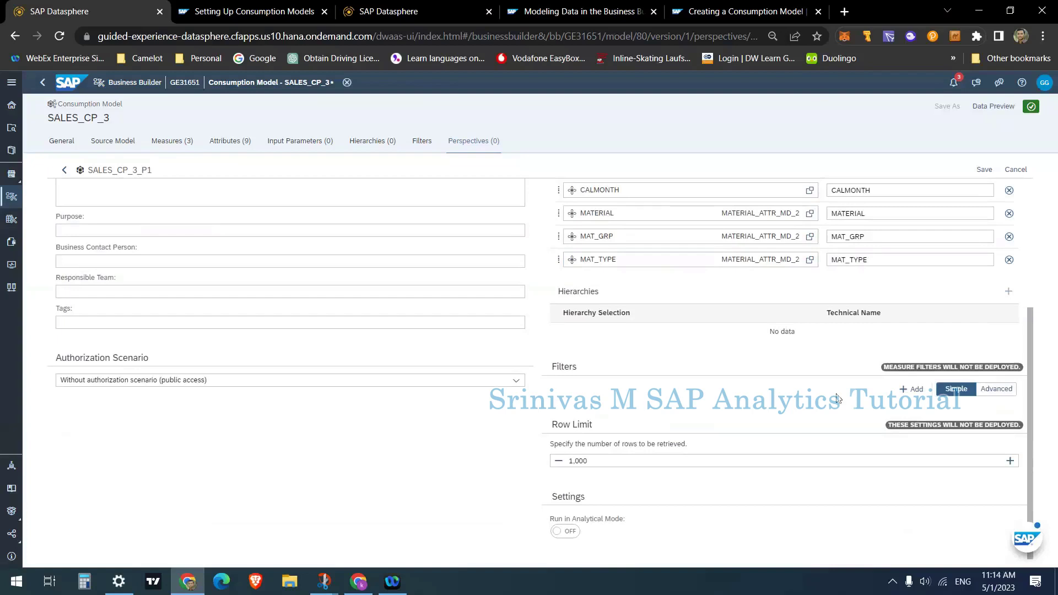
click(912, 389)
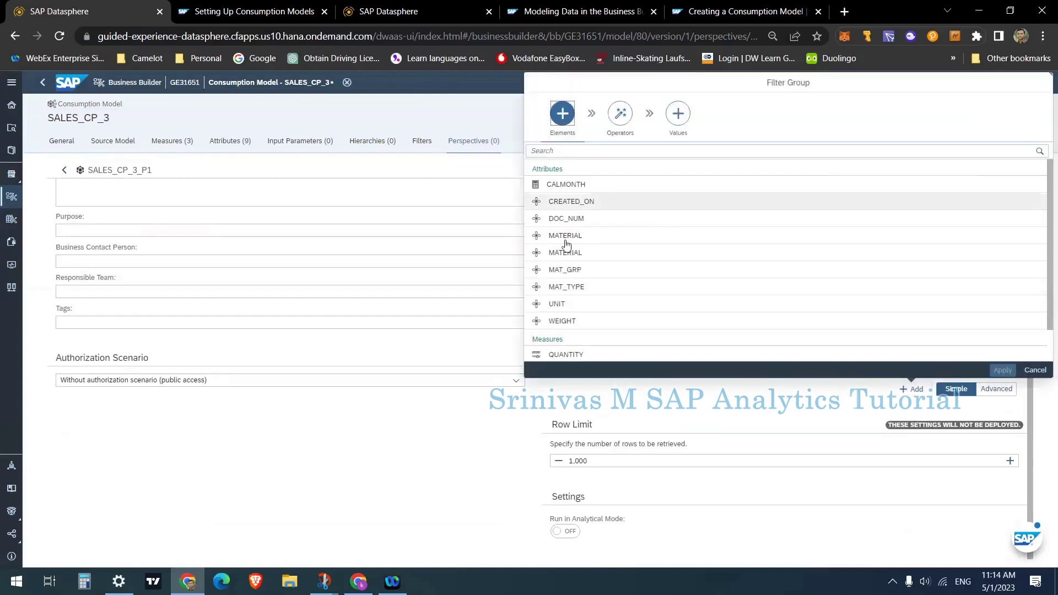
click(579, 186)
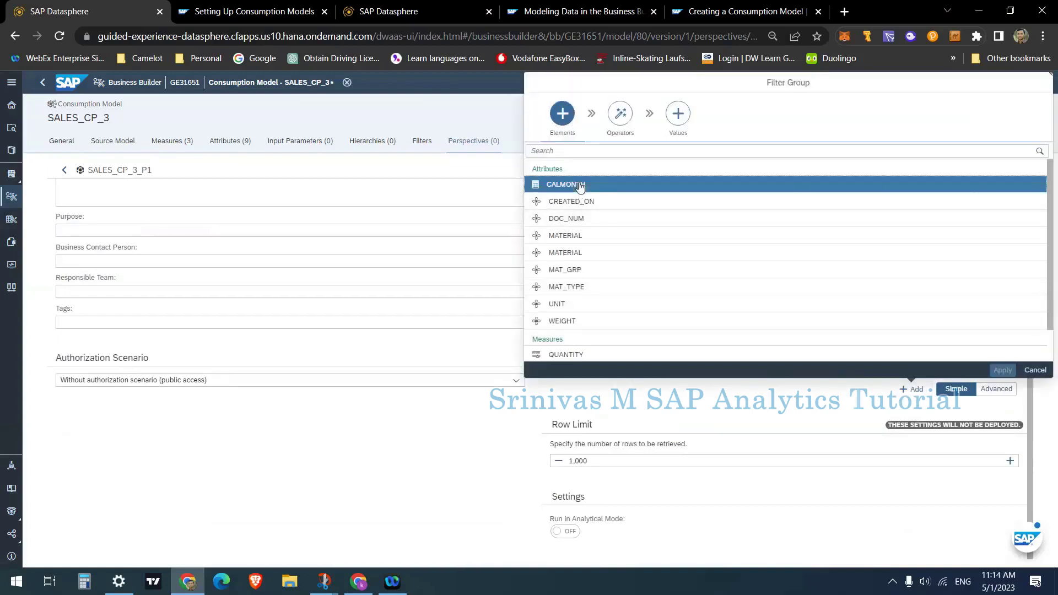
click(581, 204)
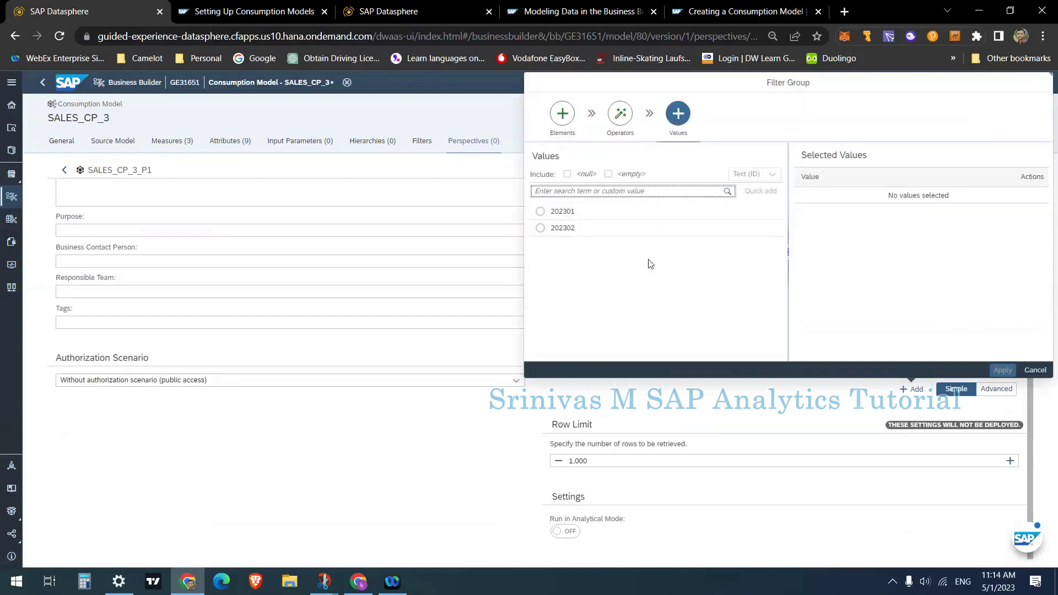
click(559, 133)
click(671, 123)
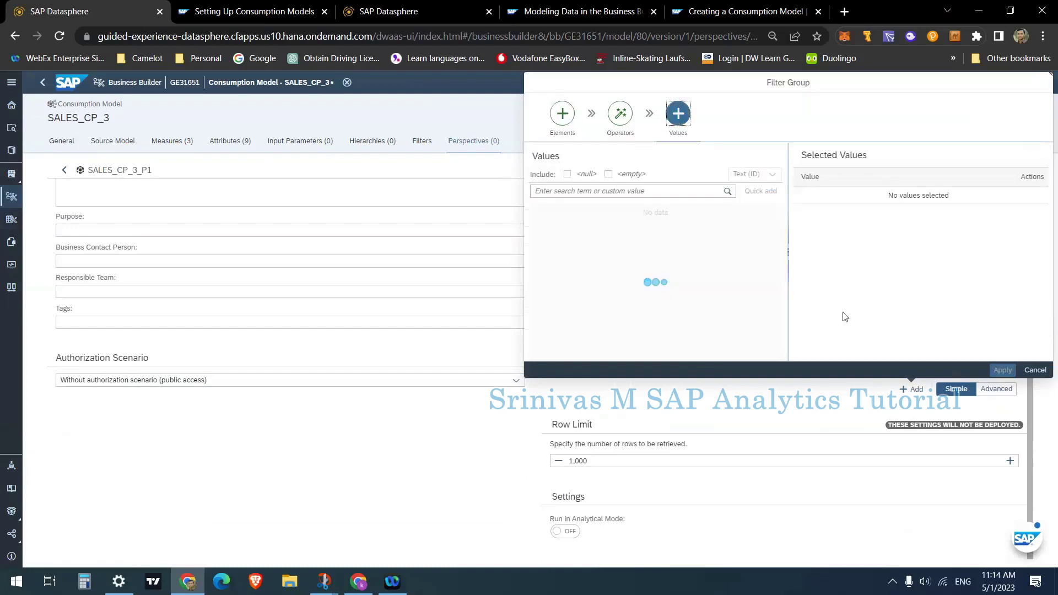
click(1034, 370)
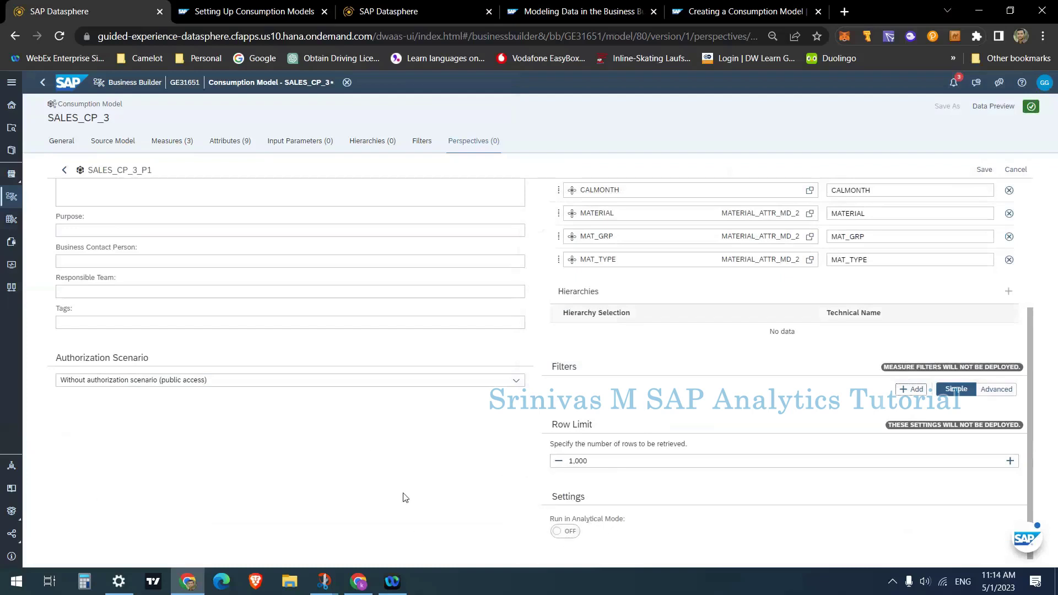
scroll(335, 452, up, 4)
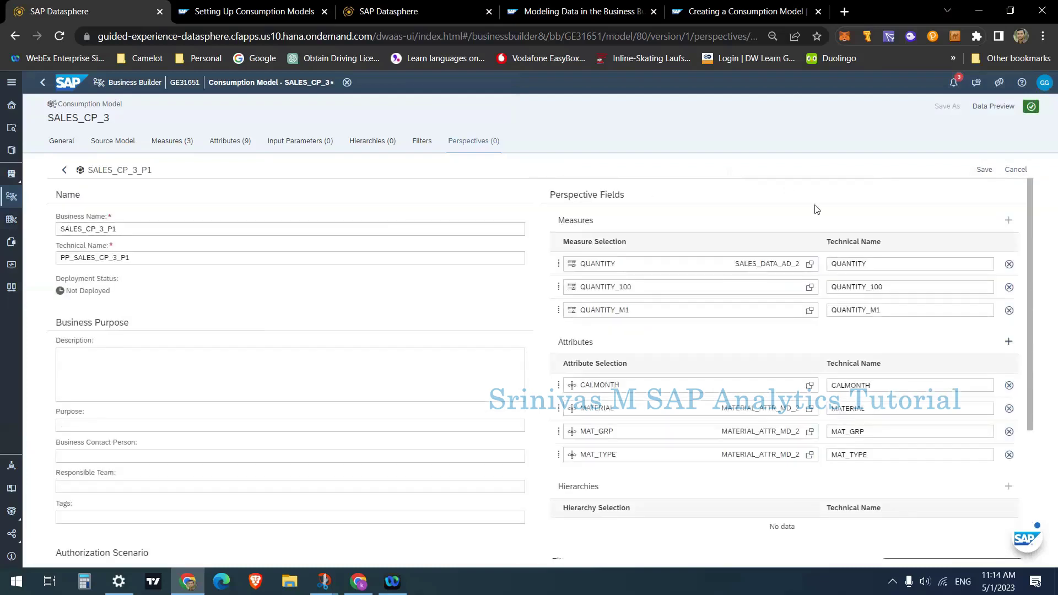
- Save and deploy SALES_CP_3_P1, then preview its four rows of quantity data
click(984, 169)
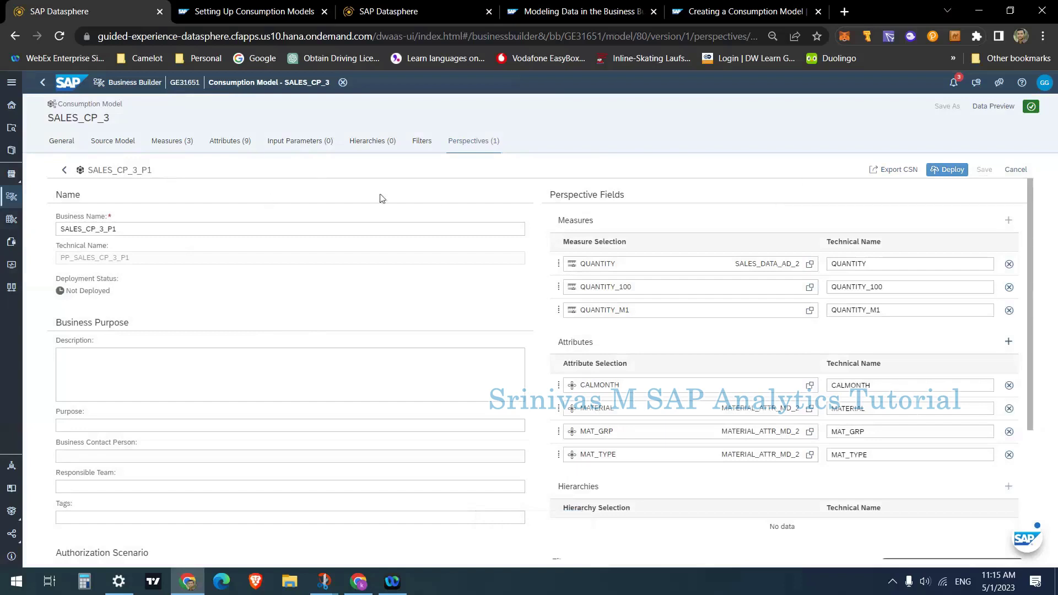
click(947, 171)
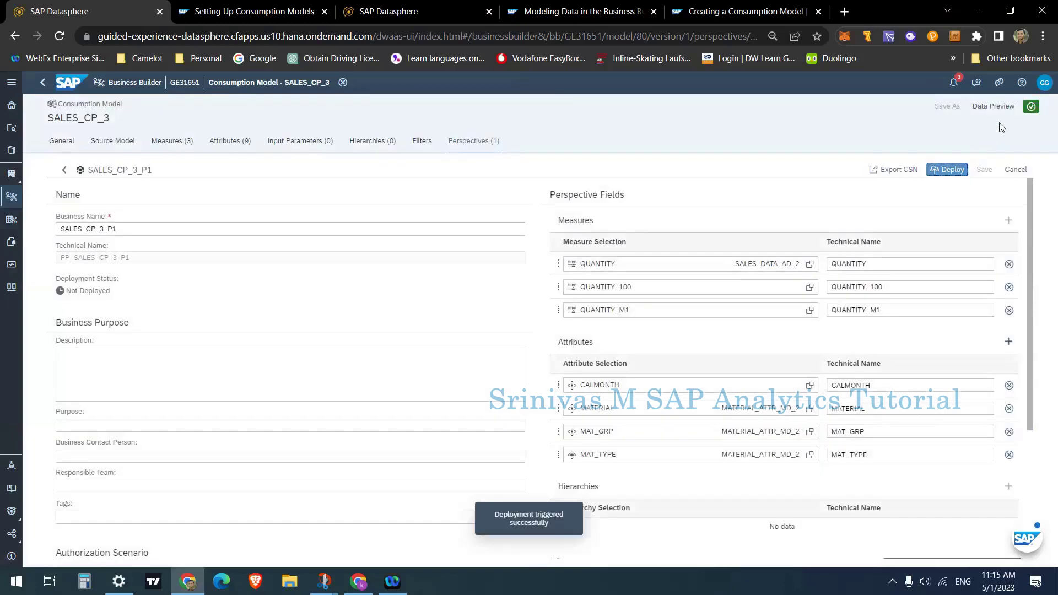
click(993, 105)
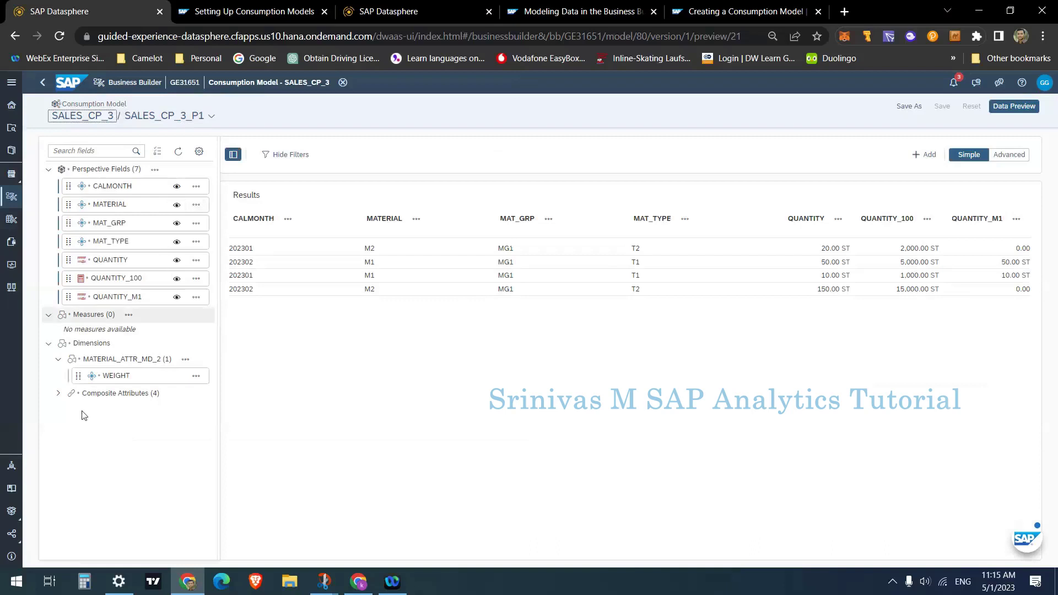
- Expand Composite Attributes in the preview, then go back to SALES_CP_3's perspectives list
click(64, 398)
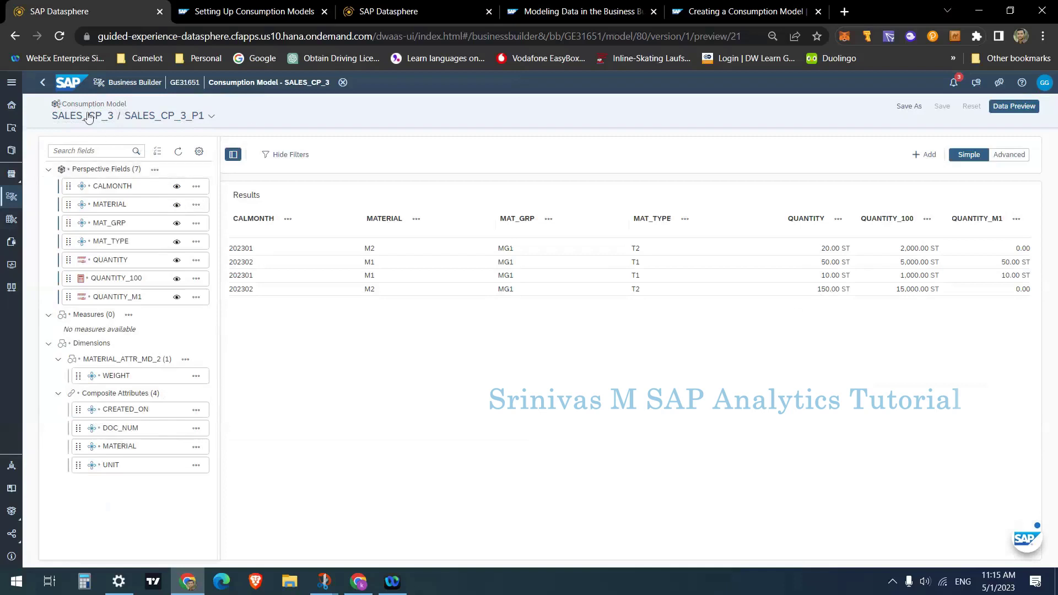
click(44, 86)
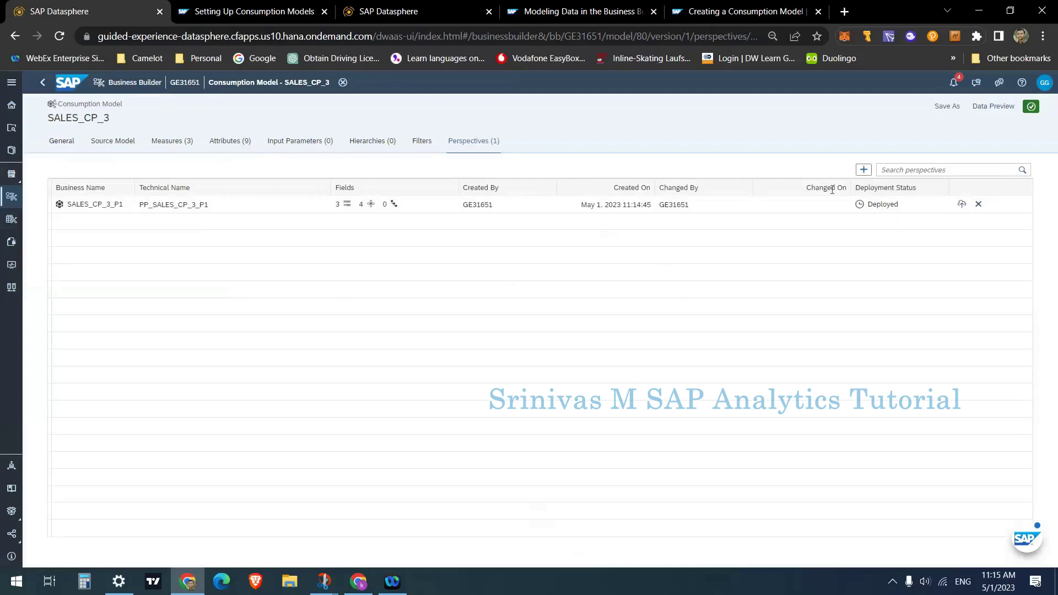
click(862, 170)
click(64, 170)
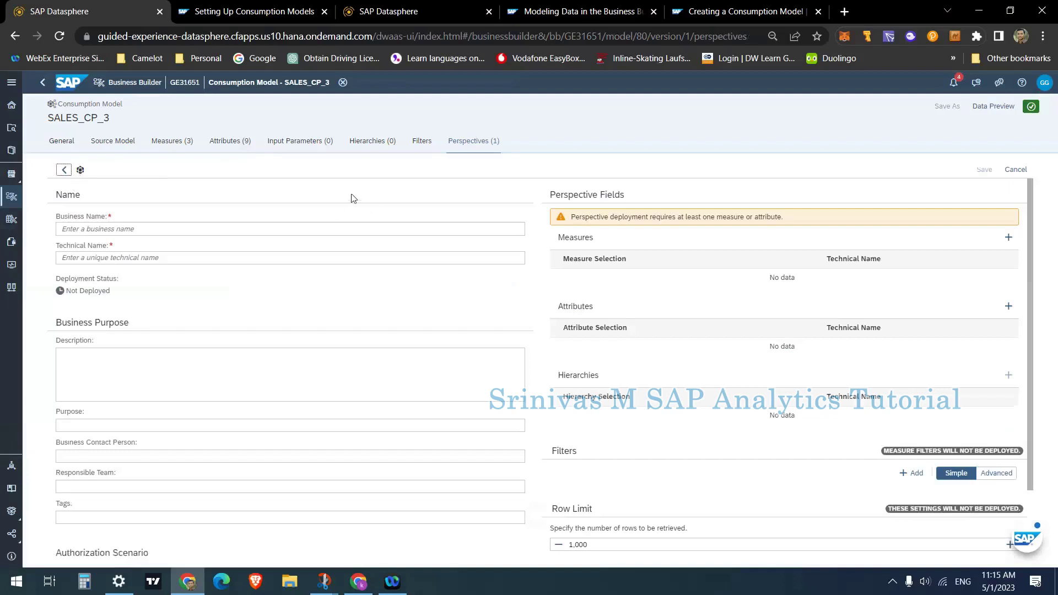